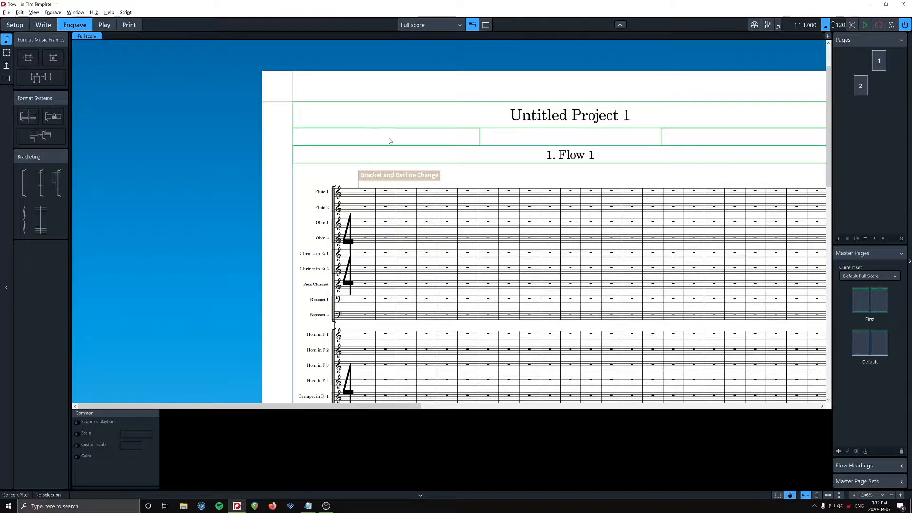
# Save a copy of the project under the name Film Template 9000.
pyautogui.scroll(-1, 427, 137)
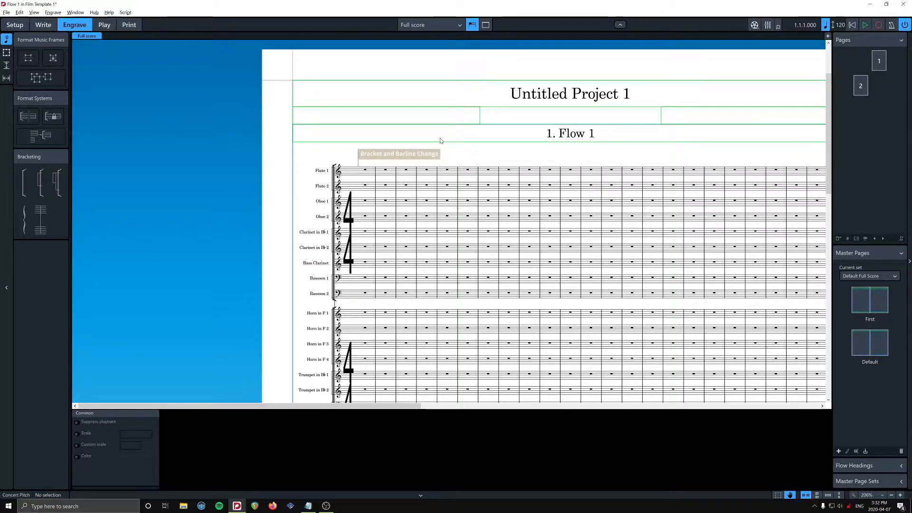
pyautogui.hotkey('ctrl', 'shift', 's')
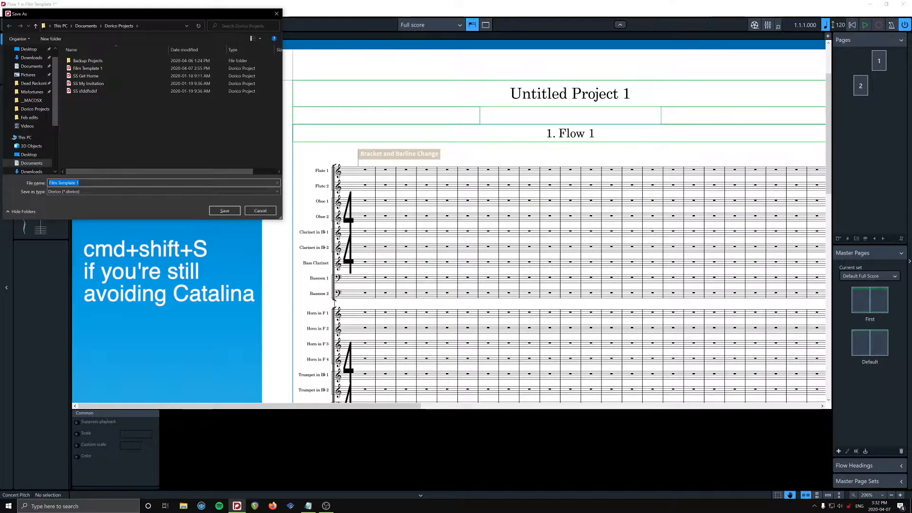
pyautogui.press('BackSpace')
pyautogui.press('BackSpace')
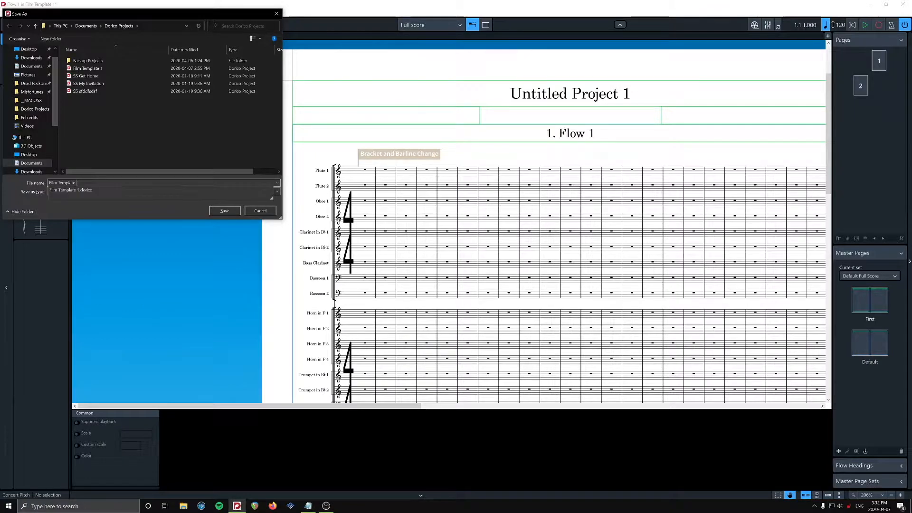
pyautogui.write('9000')
pyautogui.press('Return')
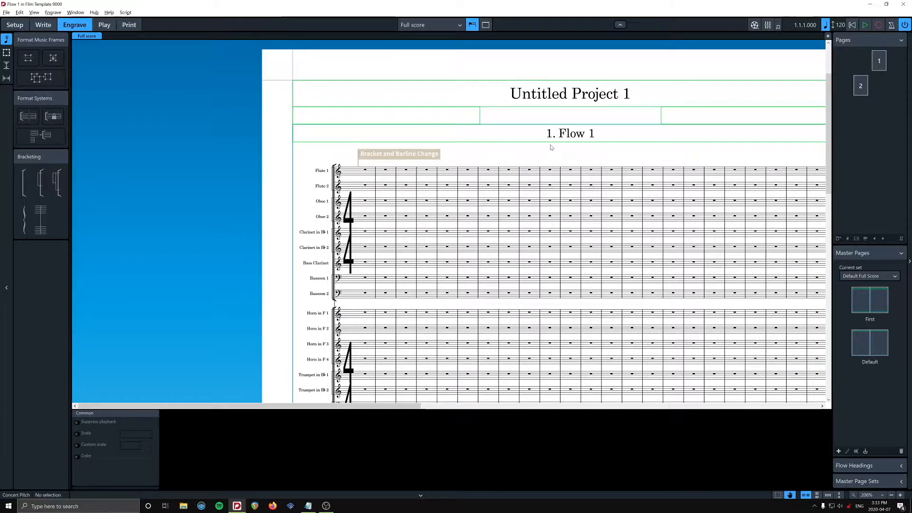
# Hide the Bracket and Barline Changes signposts in the full score.
pyautogui.scroll(-4, 550, 147)
pyautogui.scroll(3, 529, 145)
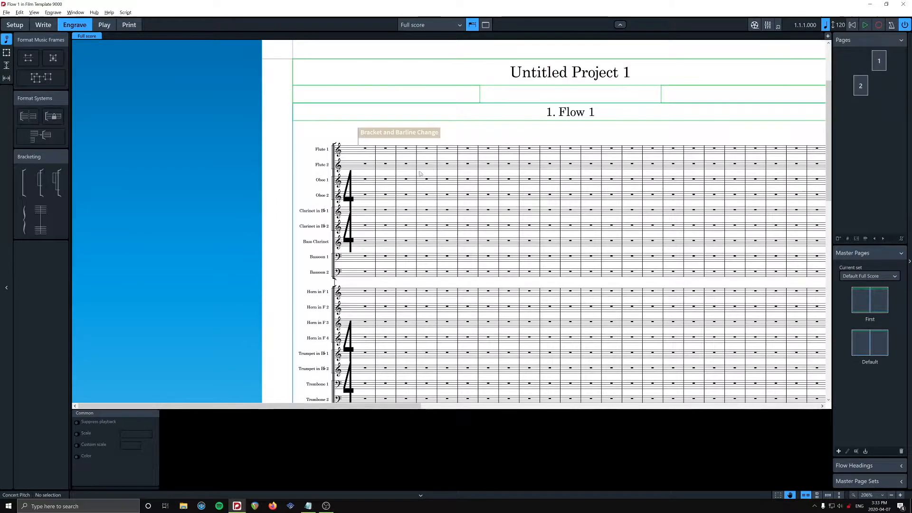
pyautogui.click(427, 134)
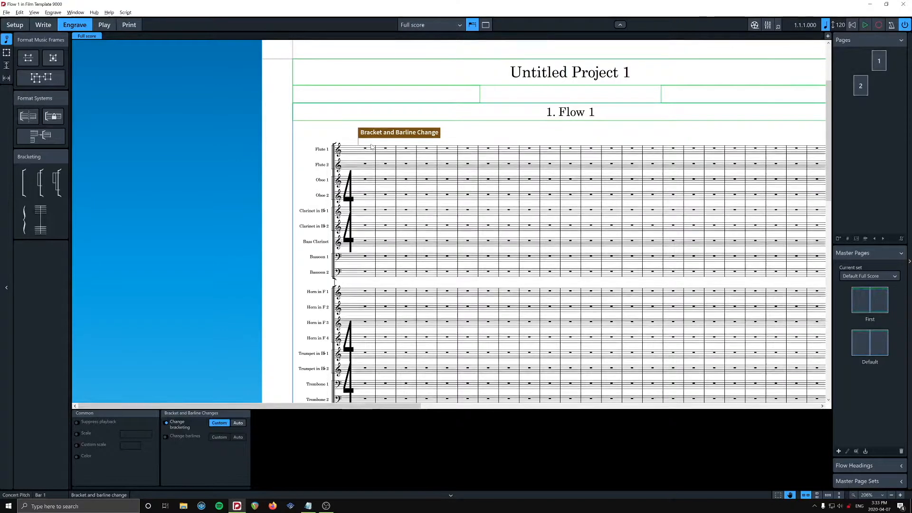
pyautogui.scroll(-1, 394, 119)
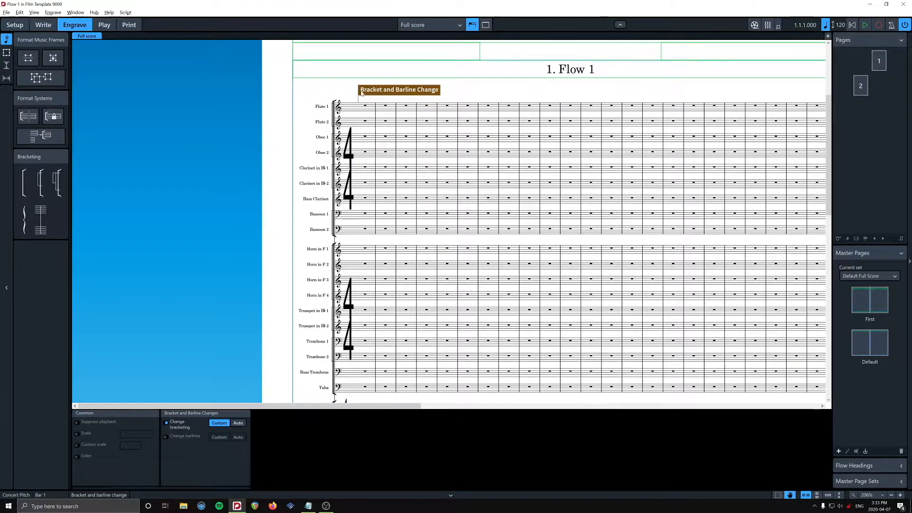
pyautogui.scroll(-15, 312, 183)
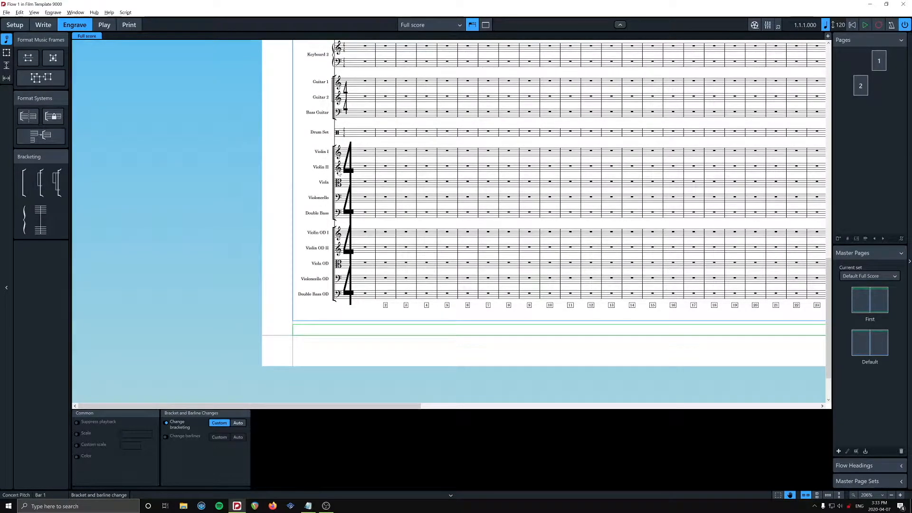
pyautogui.scroll(8, 323, 224)
pyautogui.scroll(3, 323, 224)
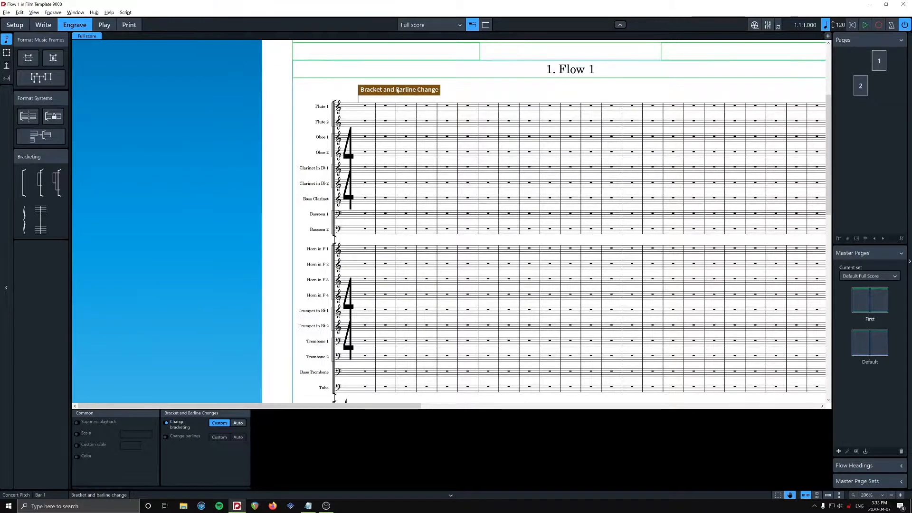
pyautogui.click(34, 12)
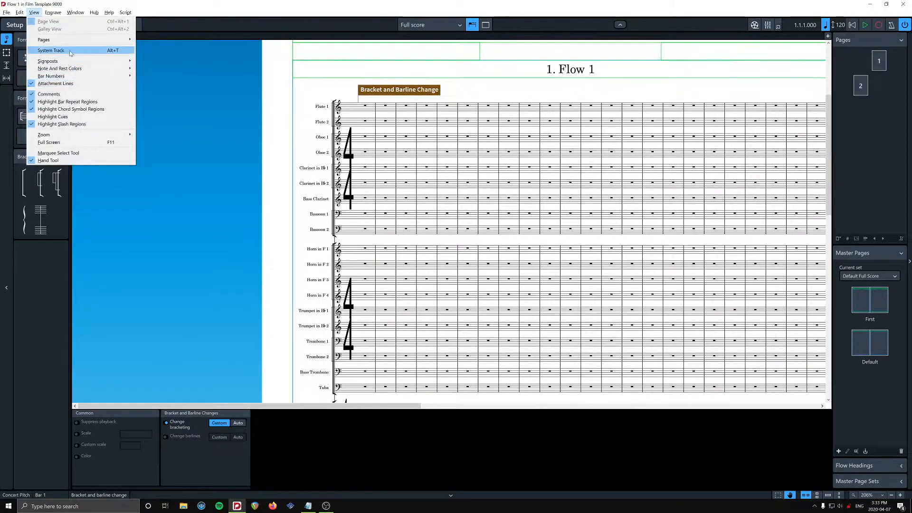
pyautogui.moveTo(109, 61)
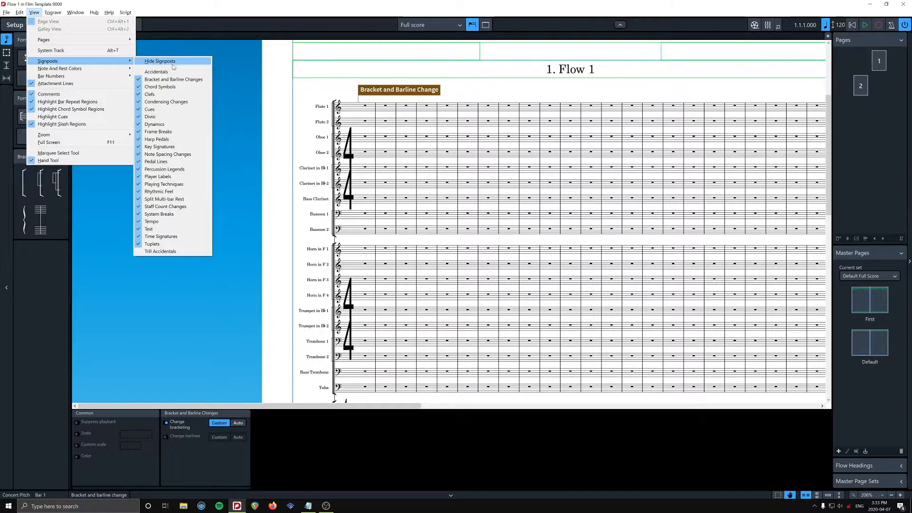
pyautogui.click(173, 80)
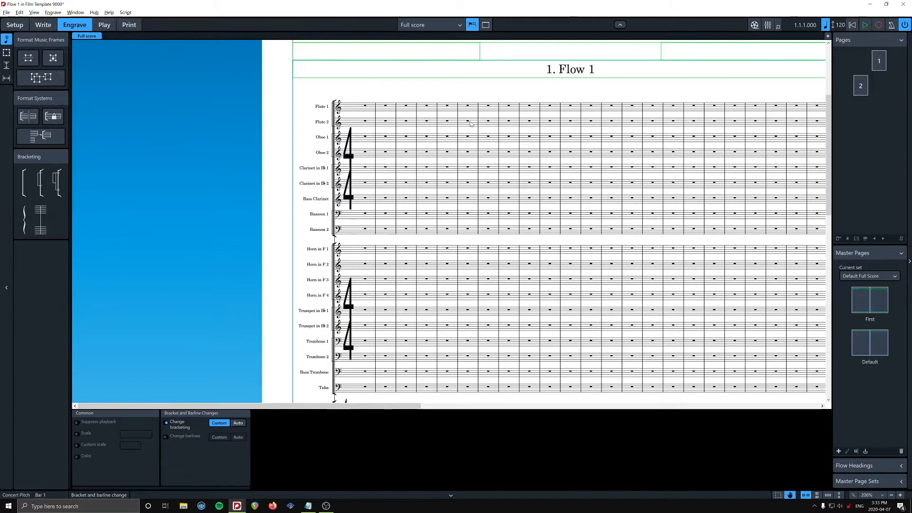
# Try replacing the title token on the first score page with "dfgjidfghdjfighudfighui", and undo the override.
pyautogui.scroll(2, 468, 124)
pyautogui.hscroll(3, 492, 114)
pyautogui.scroll(-1, 492, 114)
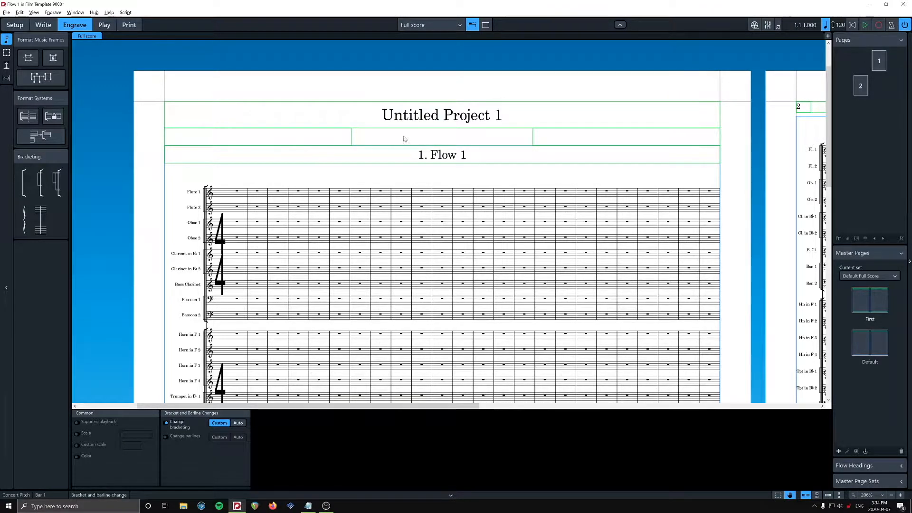
pyautogui.doubleClick(416, 117)
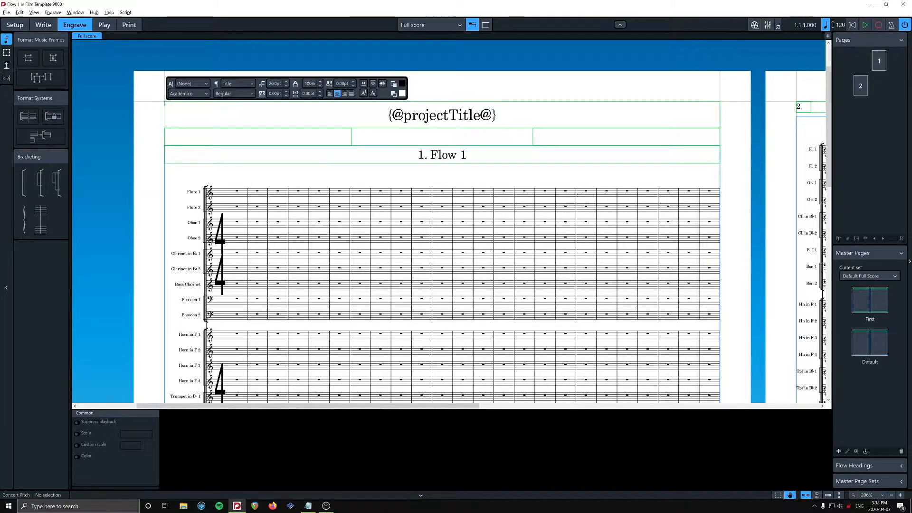
pyautogui.hotkey('ctrl', 'a')
pyautogui.write('dfgjidfghdjfighudfighui')
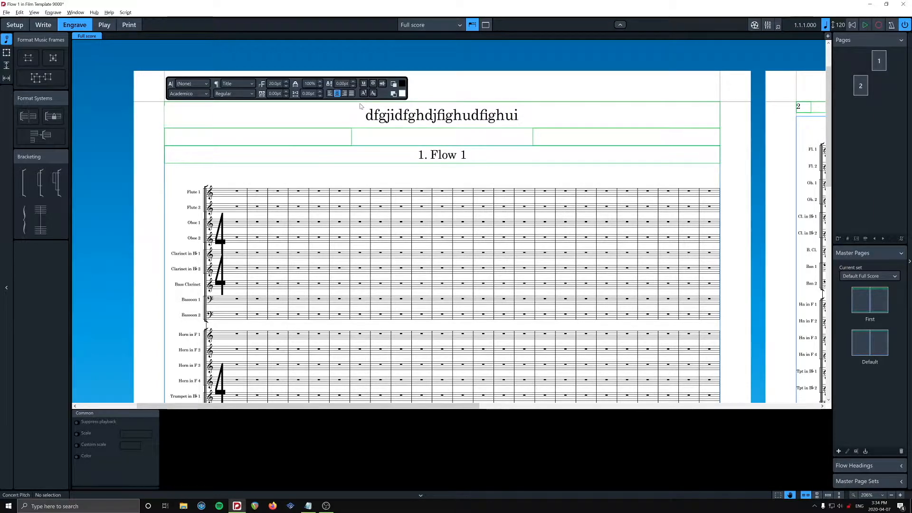
pyautogui.press('Escape')
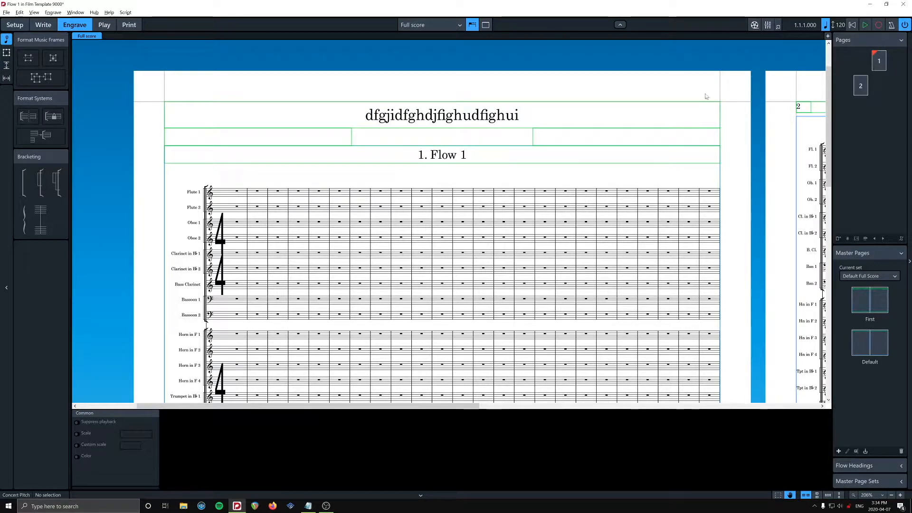
pyautogui.hotkey('ctrl', 'z')
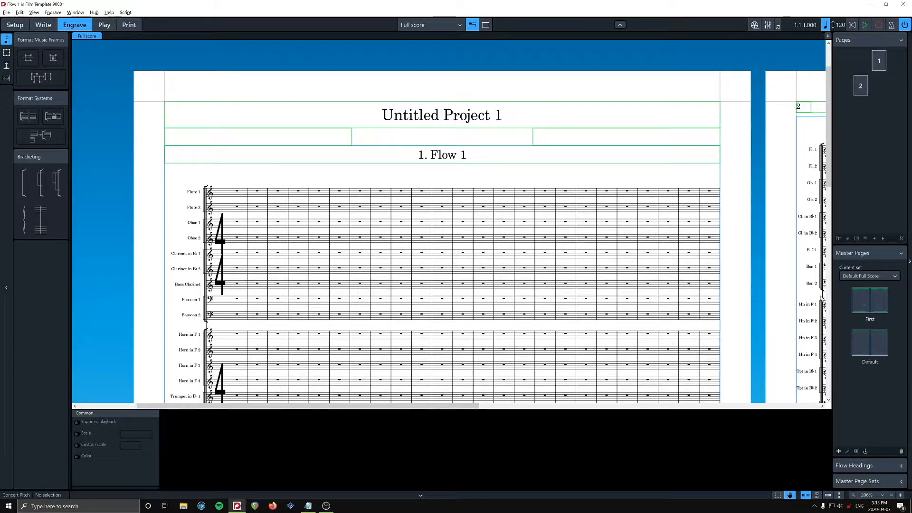
# Examine the default text tokens in the First master page's frames, from title to copyright, and close the master page editor.
pyautogui.doubleClick(861, 303)
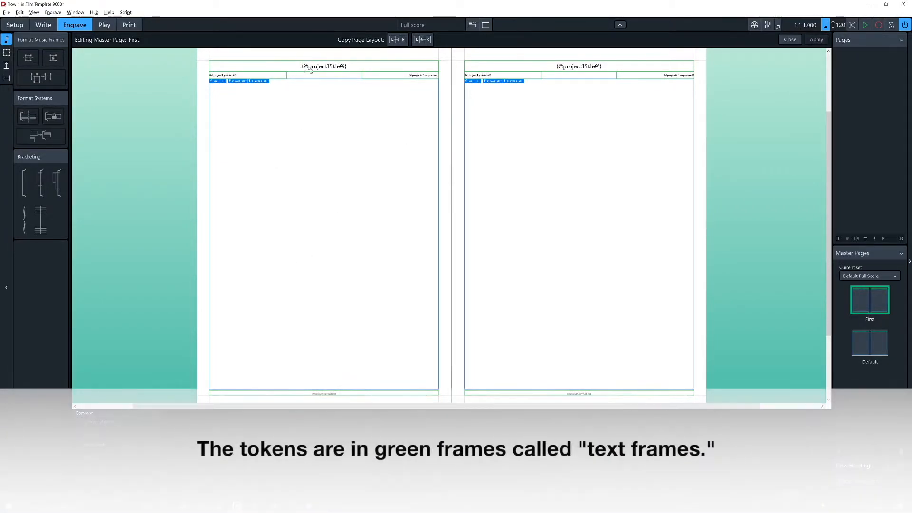
pyautogui.press('z')
pyautogui.press('z')
pyautogui.scroll(3, 331, 75)
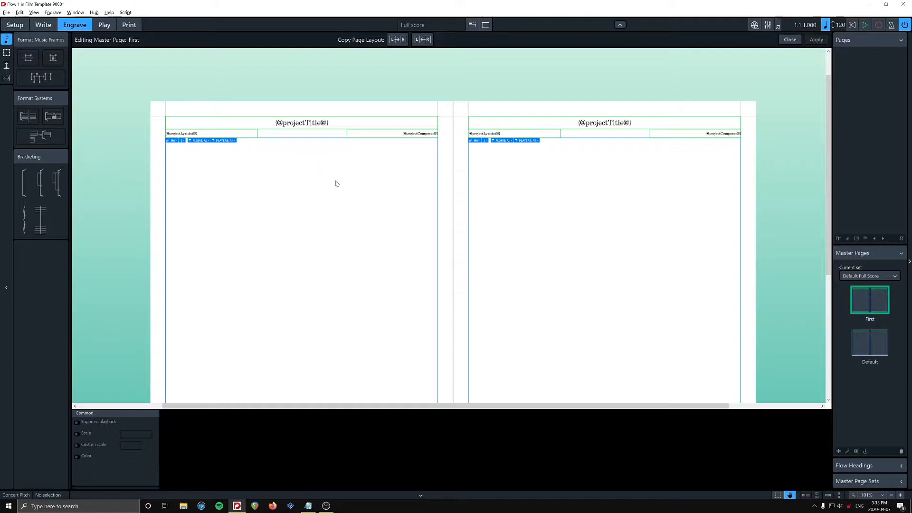
pyautogui.scroll(-5, 337, 181)
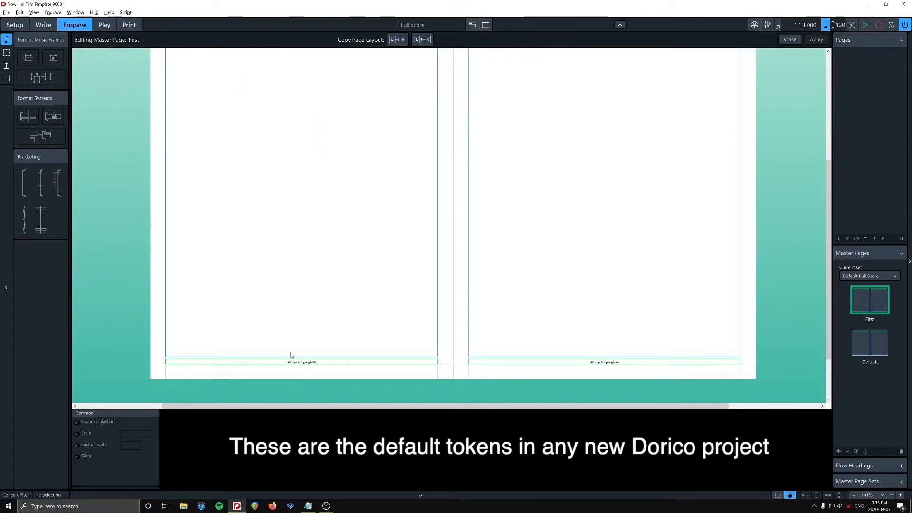
pyautogui.scroll(5, 328, 326)
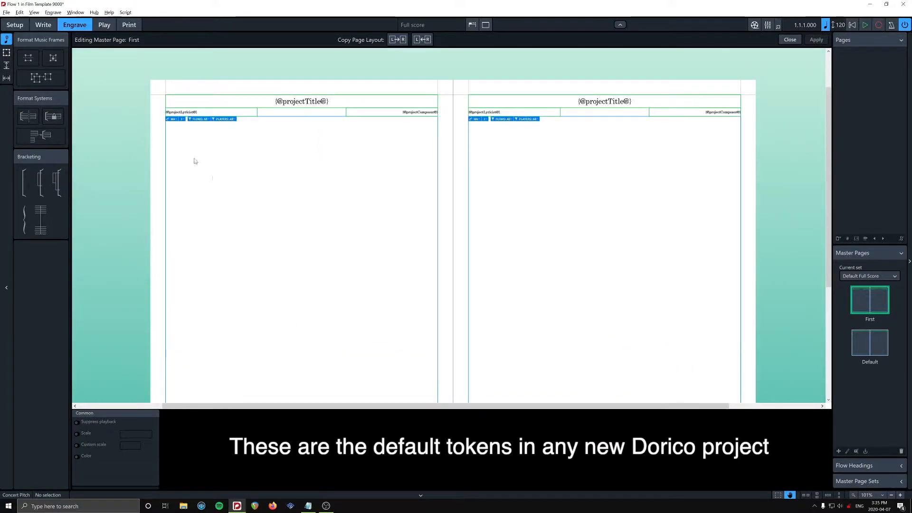
pyautogui.scroll(-1, 343, 142)
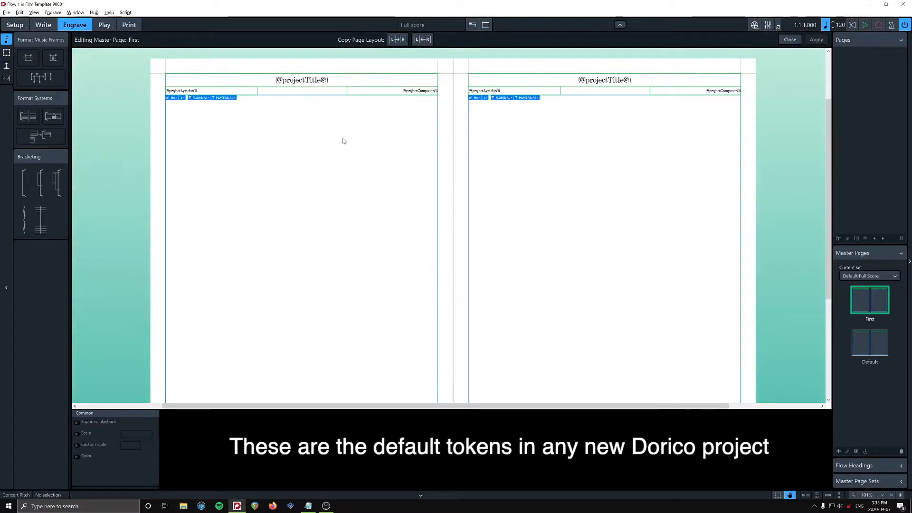
pyautogui.click(791, 40)
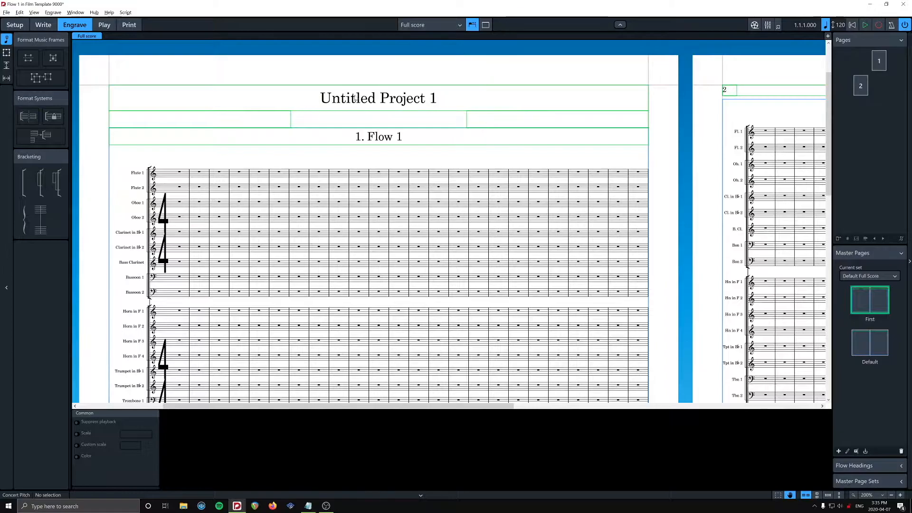
# Open Project Info and set the project title to "Cool Film 2: The Sequel".
pyautogui.scroll(-12, 361, 99)
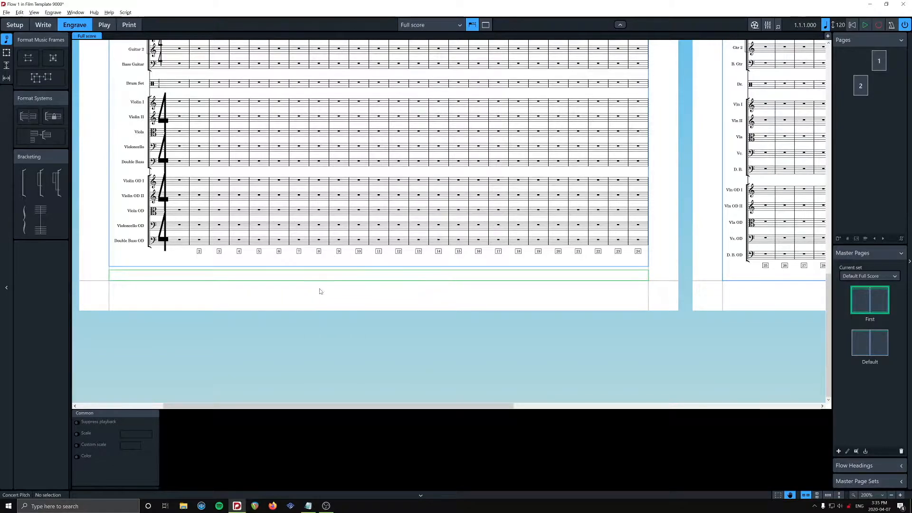
pyautogui.scroll(15, 179, 106)
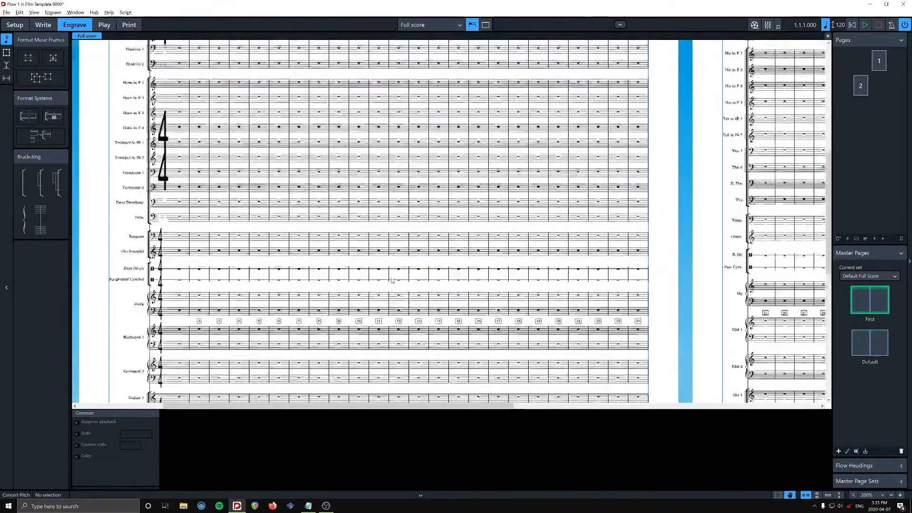
pyautogui.hotkey('ctrl', 'i')
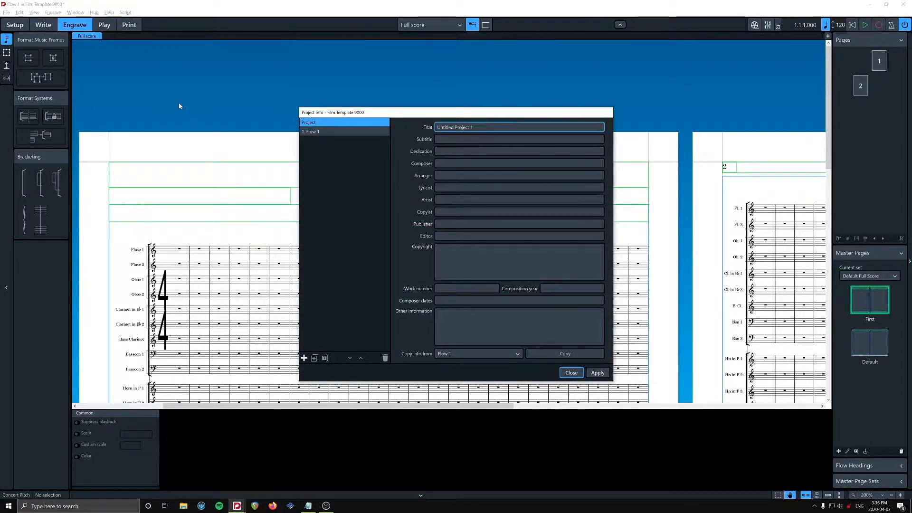
pyautogui.press('BackSpace')
pyautogui.hotkey('ctrl', 'a')
pyautogui.press('BackSpace')
pyautogui.write('Cool Film 2: The Sequel')
pyautogui.press('Tab')
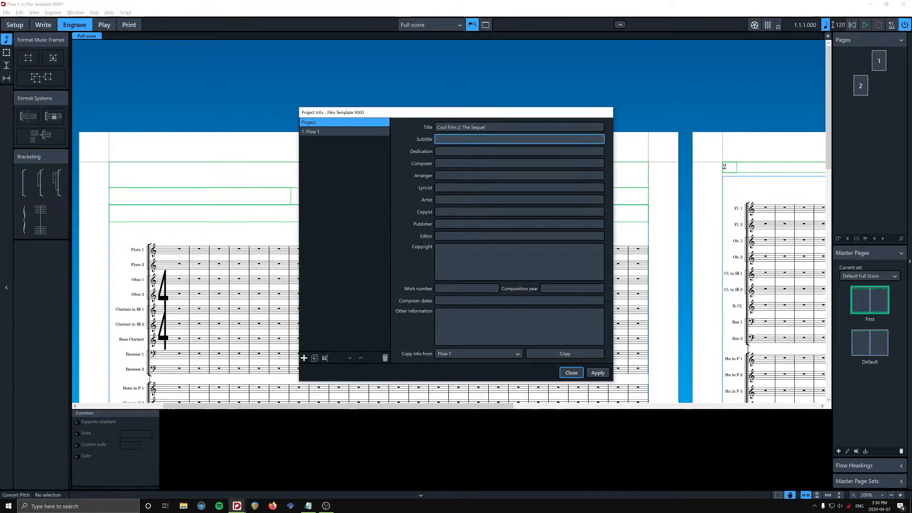
# Set the project subtitle to "Recording Score" and enter the composer's and arranger's names.
pyautogui.write('Recording Score')
pyautogui.press('Tab')
pyautogui.press('Tab')
pyautogui.write('John McKinnon')
pyautogui.press('Tab')
pyautogui.write('Conrad Pope')
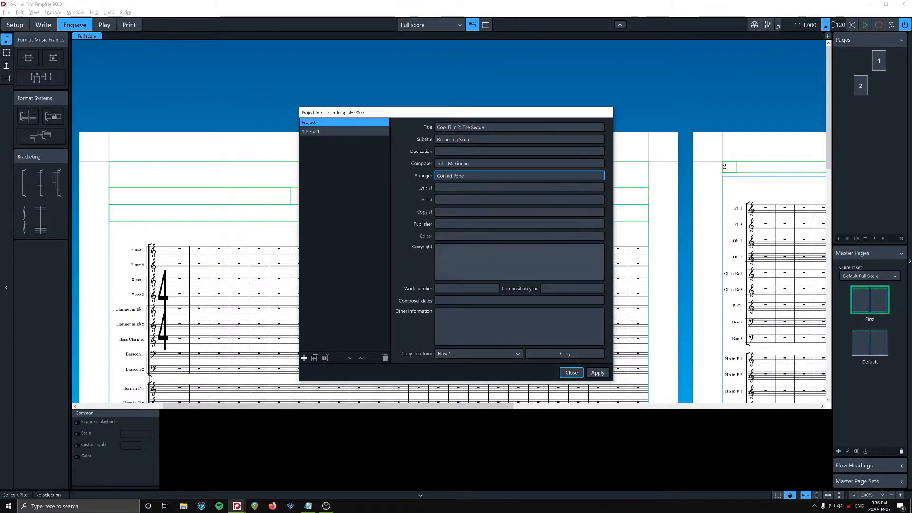
# Enter "©2020" as the project copyright and apply the project information.
pyautogui.click(442, 256)
pyautogui.write('2020')
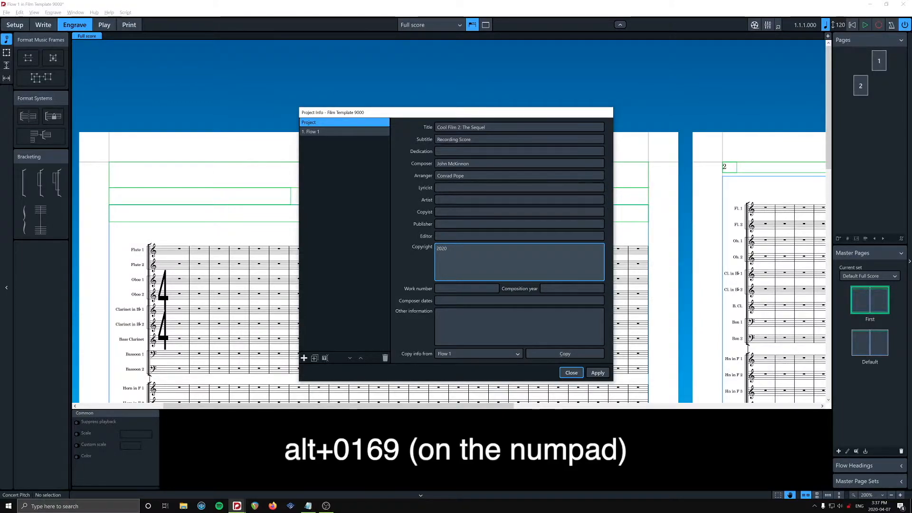
pyautogui.write('©')
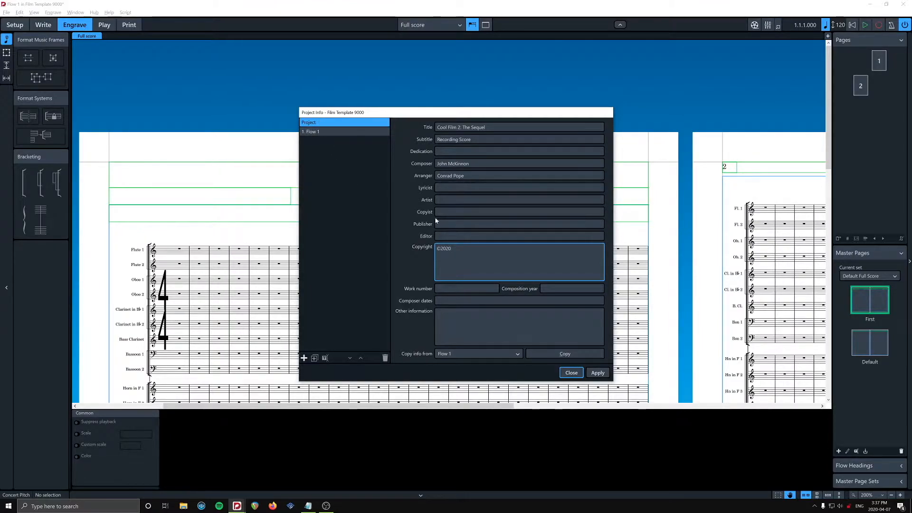
pyautogui.click(597, 372)
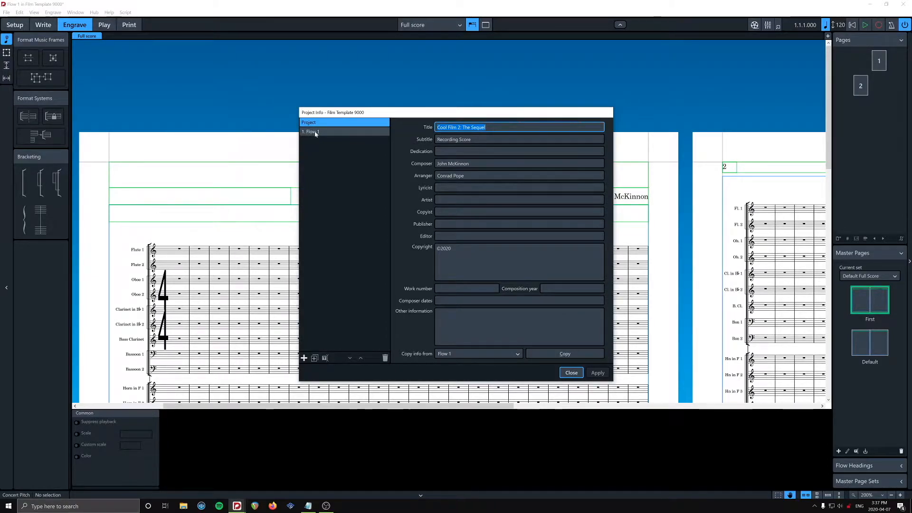
# Copy the project's information into Flow 1 and clear the flow's title and subtitle.
pyautogui.click(316, 133)
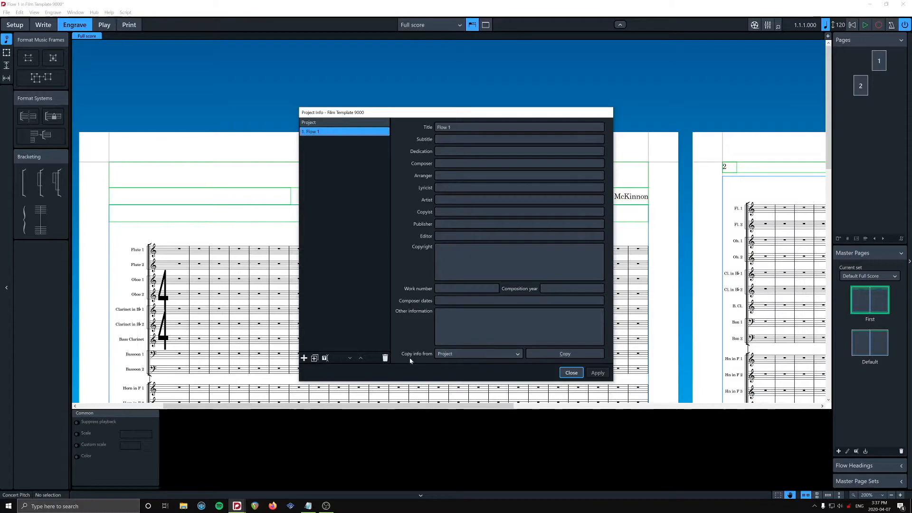
pyautogui.click(563, 355)
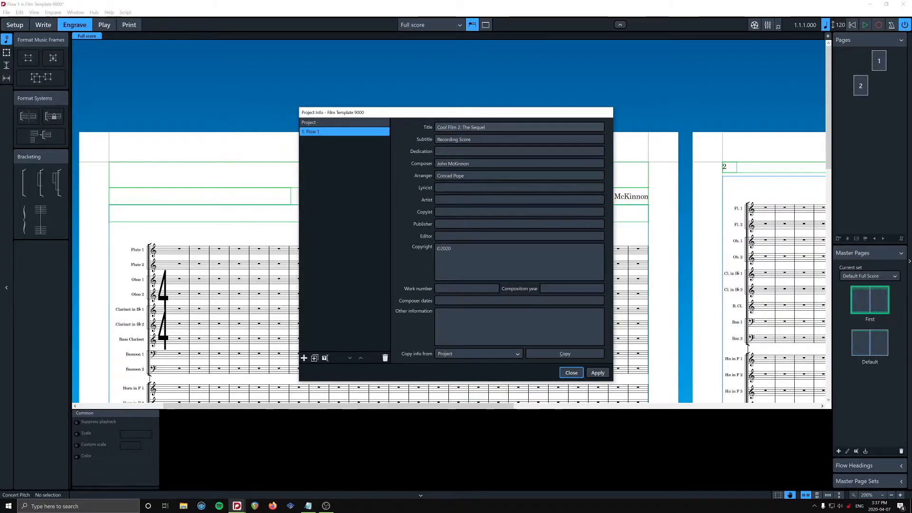
pyautogui.moveTo(488, 128); pyautogui.dragTo(414, 127)
pyautogui.press('BackSpace')
pyautogui.click(468, 140)
pyautogui.moveTo(469, 139); pyautogui.dragTo(419, 138)
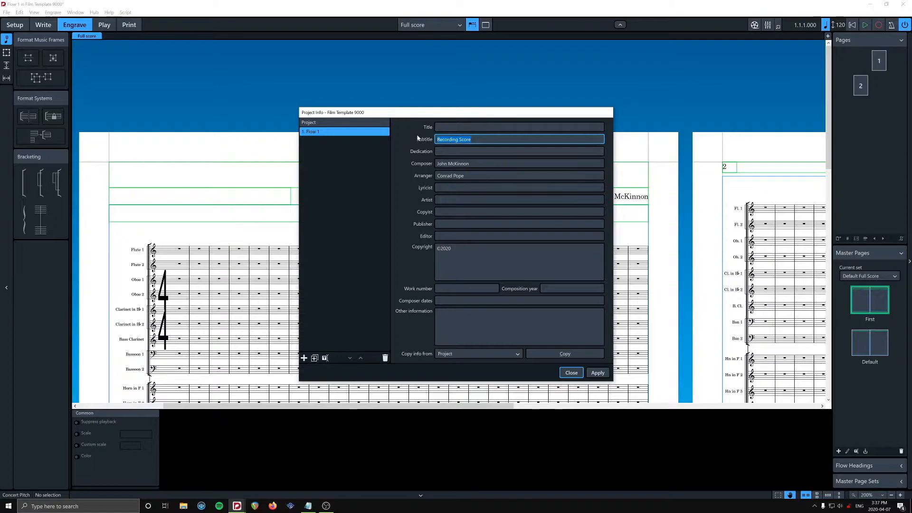
pyautogui.press('BackSpace')
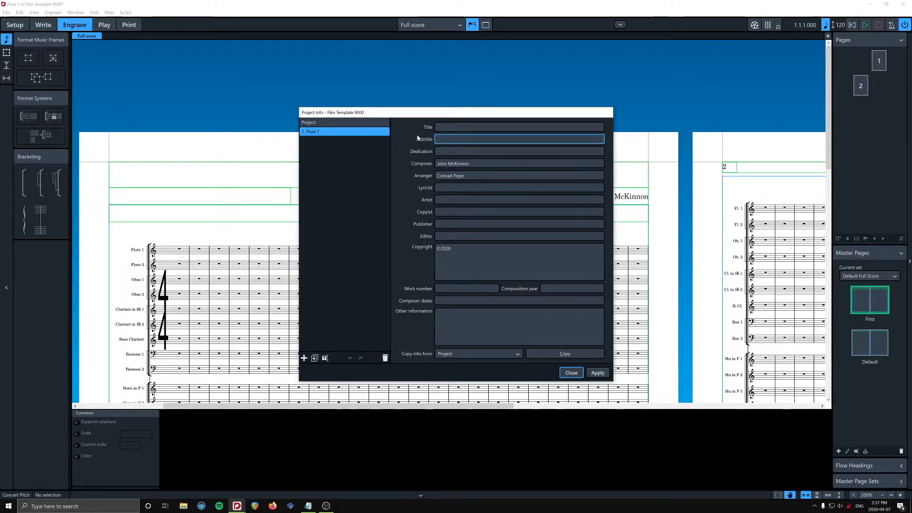
# Set Flow 1's title to "Bad Guy Dies", apply it and close the project information.
pyautogui.hotkey('shift', 'Tab')
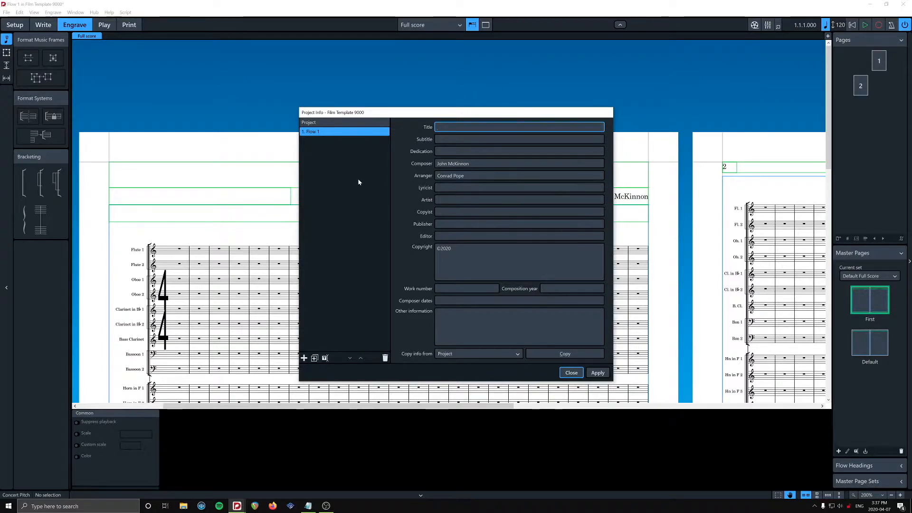
pyautogui.write('Bad Guy ')
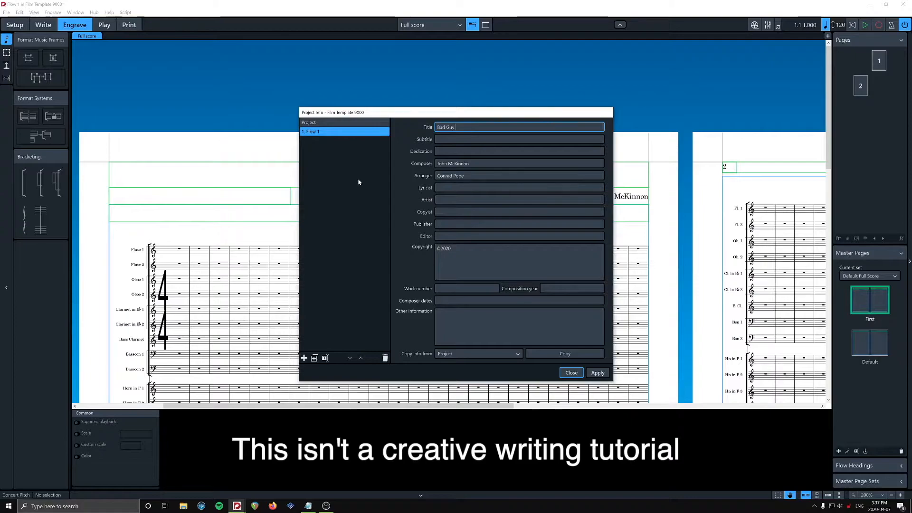
pyautogui.write('Dies')
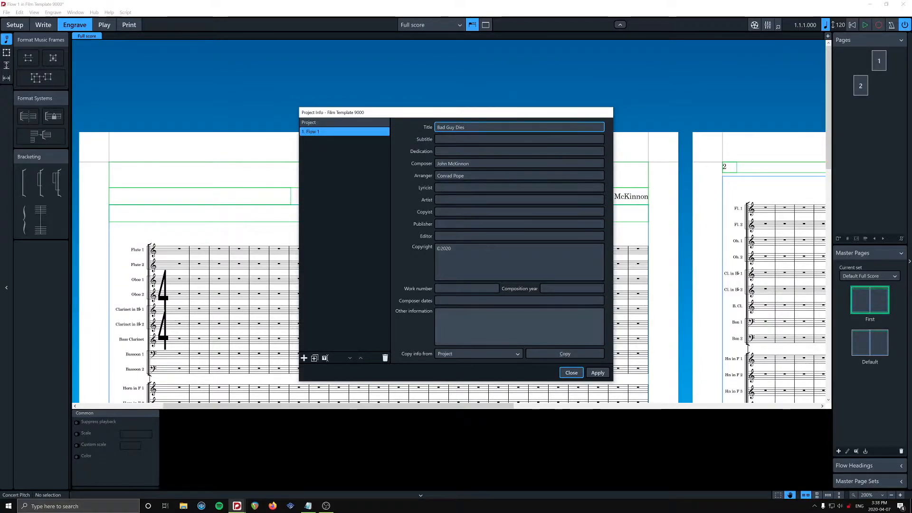
pyautogui.click(589, 375)
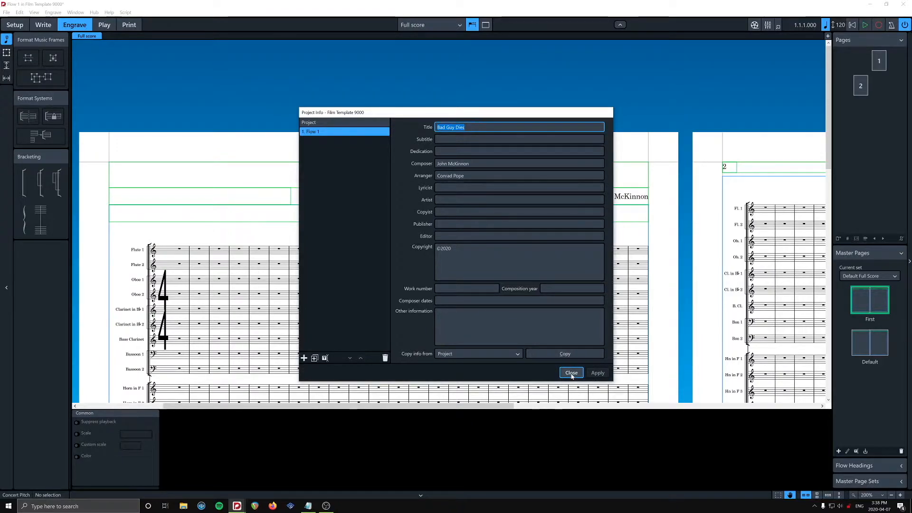
pyautogui.click(571, 374)
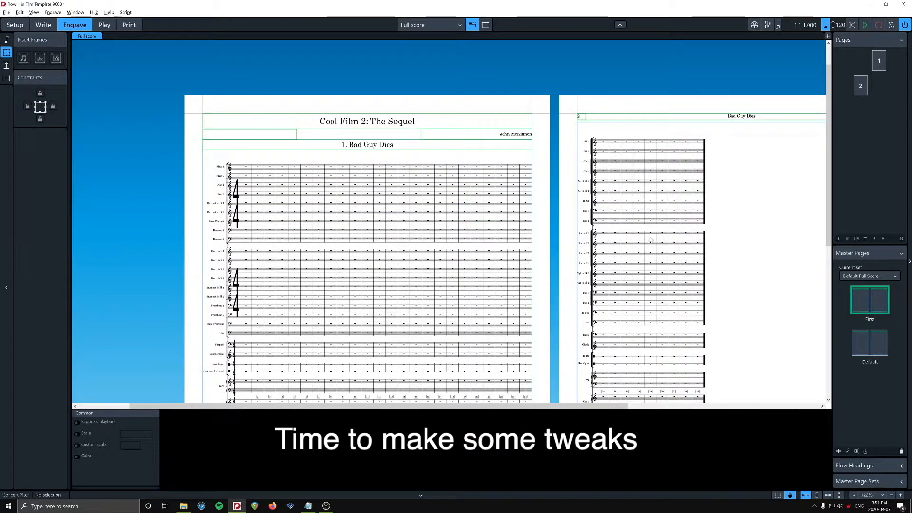
# Create a new master page of type First named "First Film", based on the First master page.
pyautogui.click(838, 451)
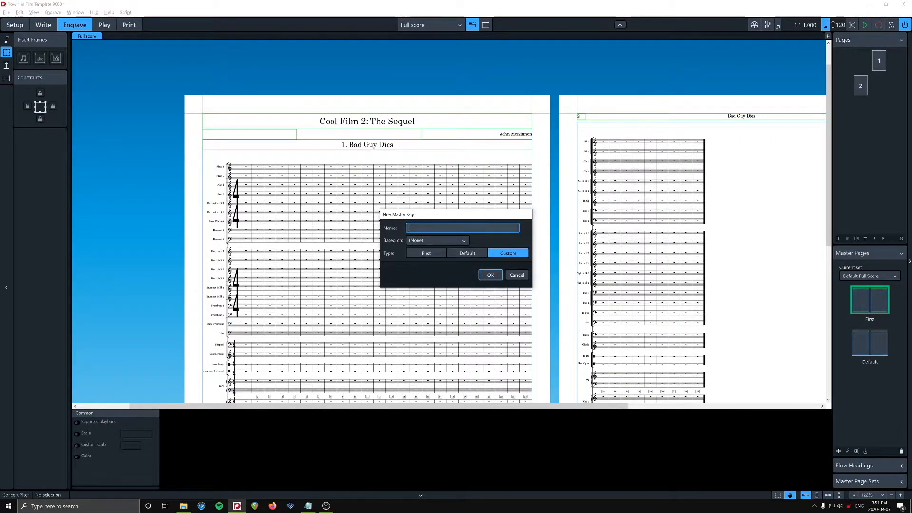
pyautogui.write('First Film')
pyautogui.click(437, 241)
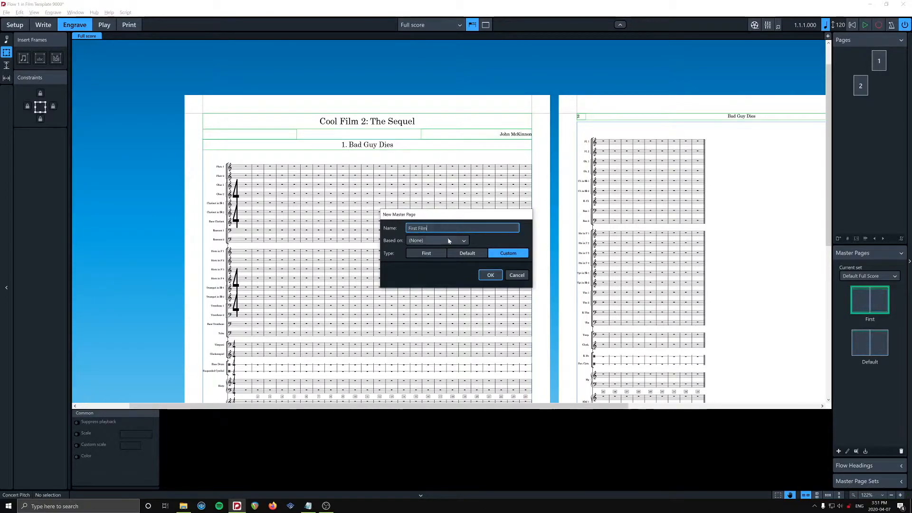
pyautogui.click(428, 255)
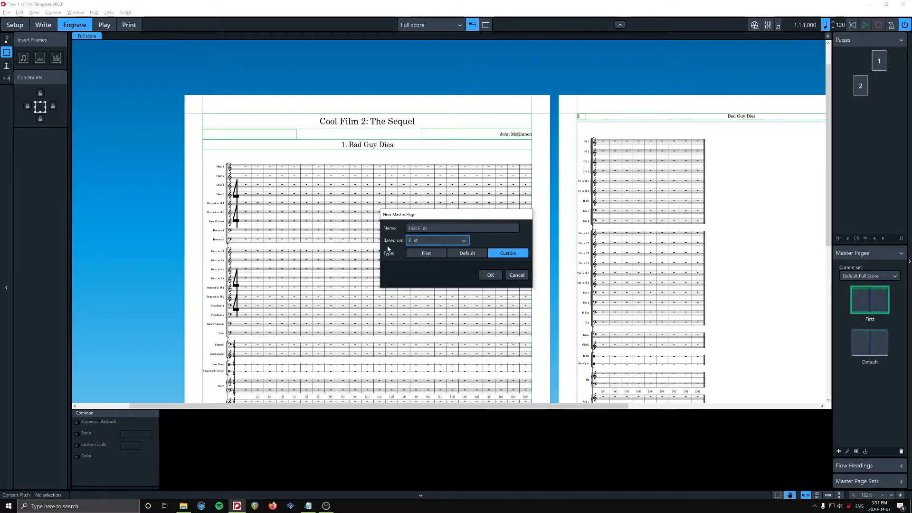
pyautogui.click(422, 255)
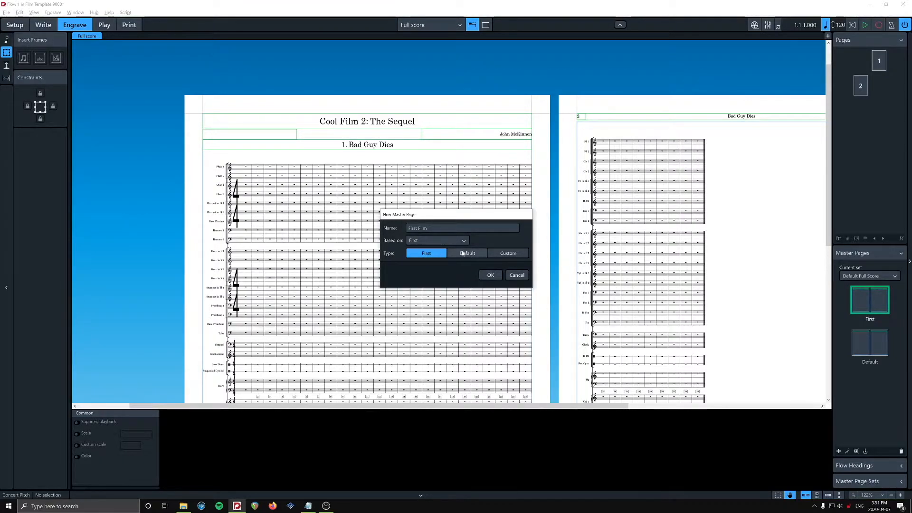
pyautogui.click(487, 279)
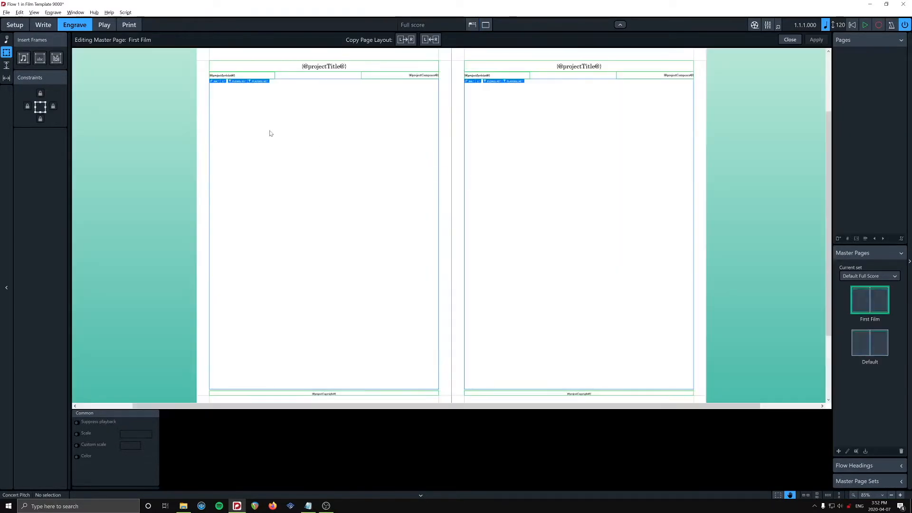
# Replace the lyricist token on the left page of the First Film master page with "X Clicks Free" in bold, centred text.
pyautogui.scroll(1, 366, 119)
pyautogui.scroll(3, 366, 118)
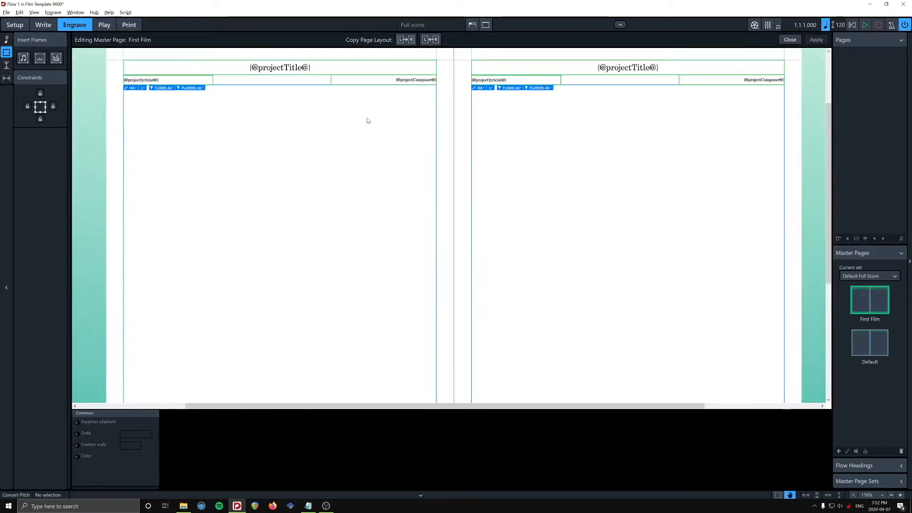
pyautogui.scroll(2, 367, 120)
pyautogui.scroll(1, 149, 176)
pyautogui.scroll(1, 149, 176)
pyautogui.doubleClick(125, 179)
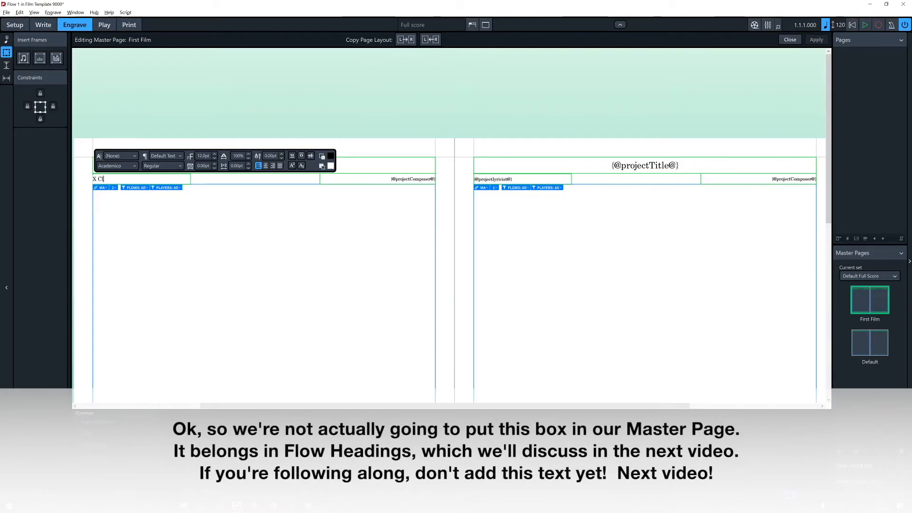
pyautogui.write('s')
pyautogui.hotkey('ctrl', 'a')
pyautogui.click(265, 168)
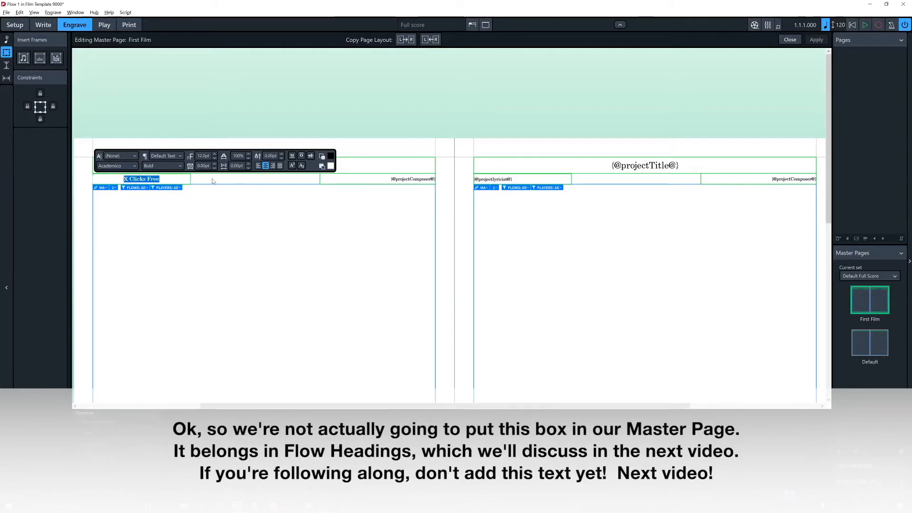
pyautogui.press('Escape')
# Narrow the left page's "X Clicks Free" frame to fit its text and show a thicker border around it.
pyautogui.click(192, 181)
pyautogui.moveTo(192, 181); pyautogui.dragTo(137, 182)
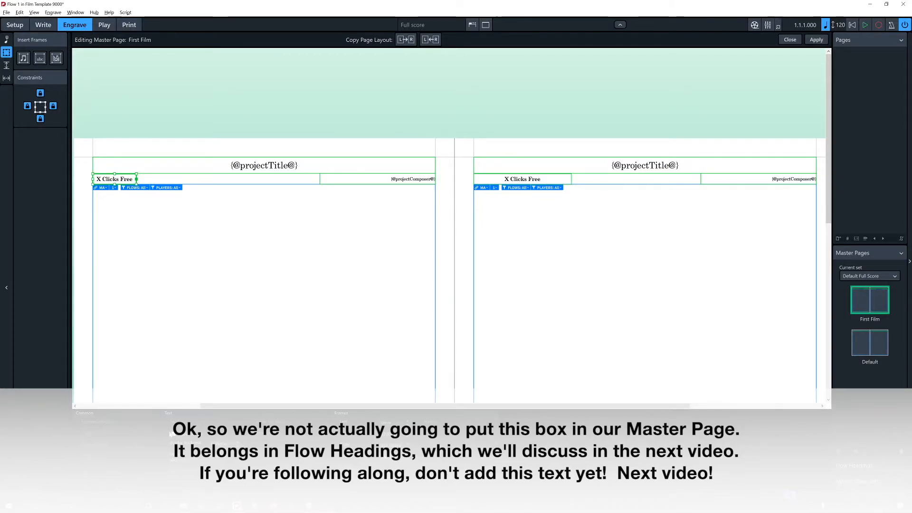
pyautogui.click(172, 434)
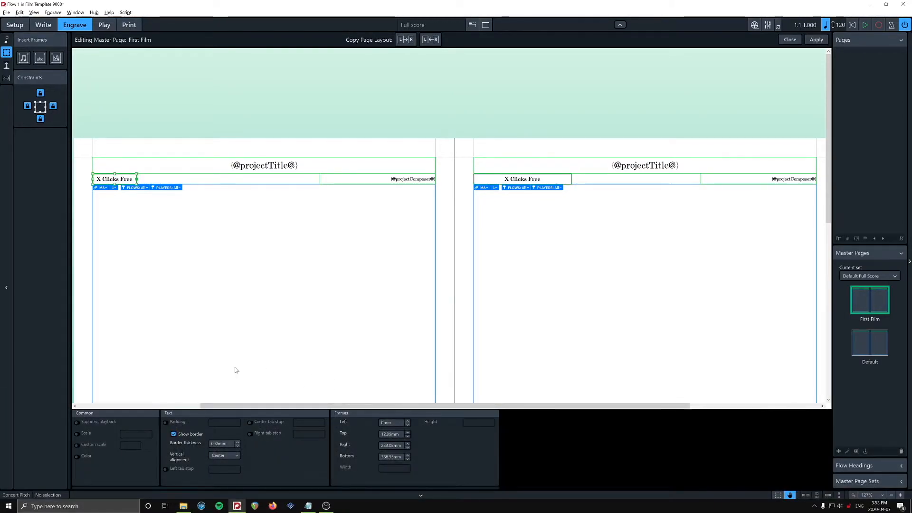
pyautogui.scroll(6, 239, 444)
pyautogui.click(192, 245)
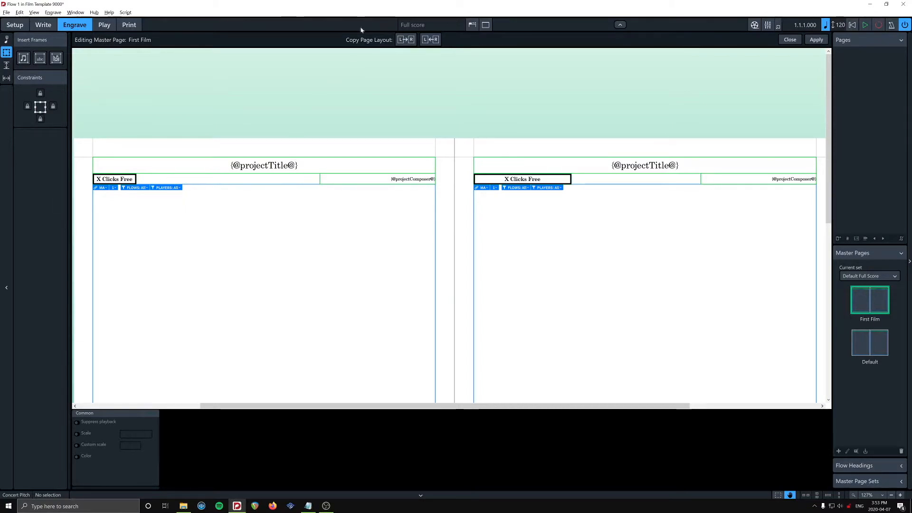
# Copy the left page layout to the right page, then apply and close the First Film master page.
pyautogui.click(405, 42)
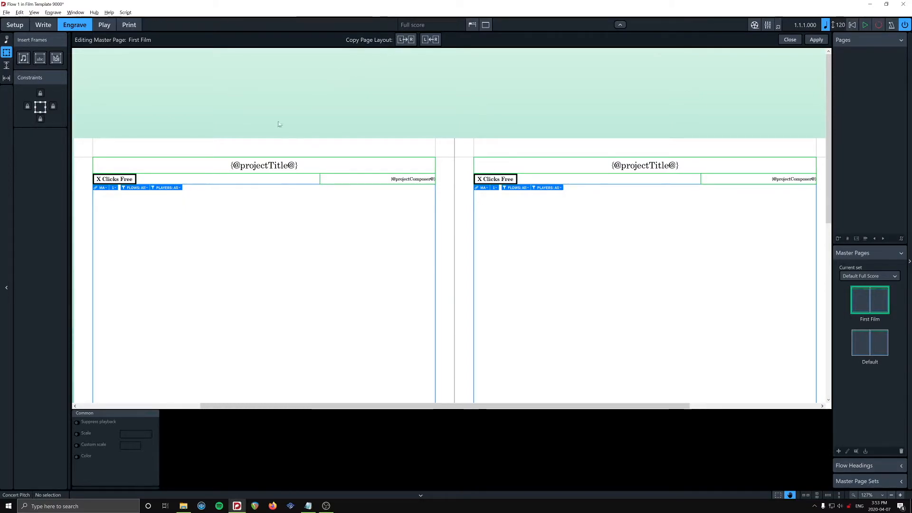
pyautogui.click(816, 40)
pyautogui.click(797, 41)
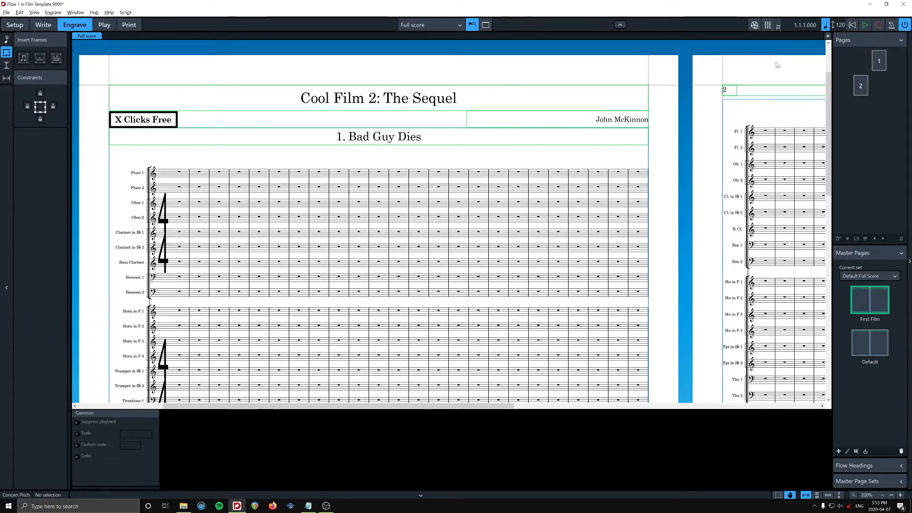
# Reopen the First Film master page, add "Music by" before the left page's composer token and italicise the token.
pyautogui.doubleClick(871, 299)
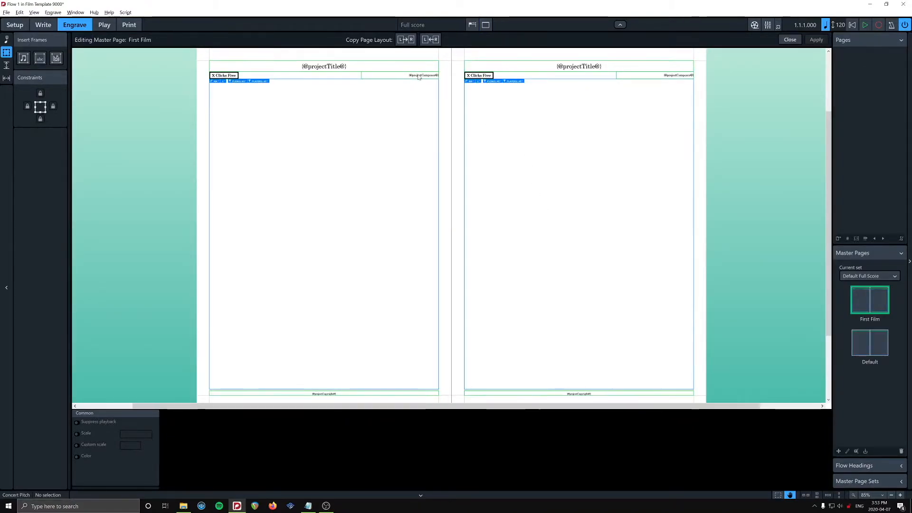
pyautogui.hotkey('ctrl', '=')
pyautogui.hotkey('ctrl', '=')
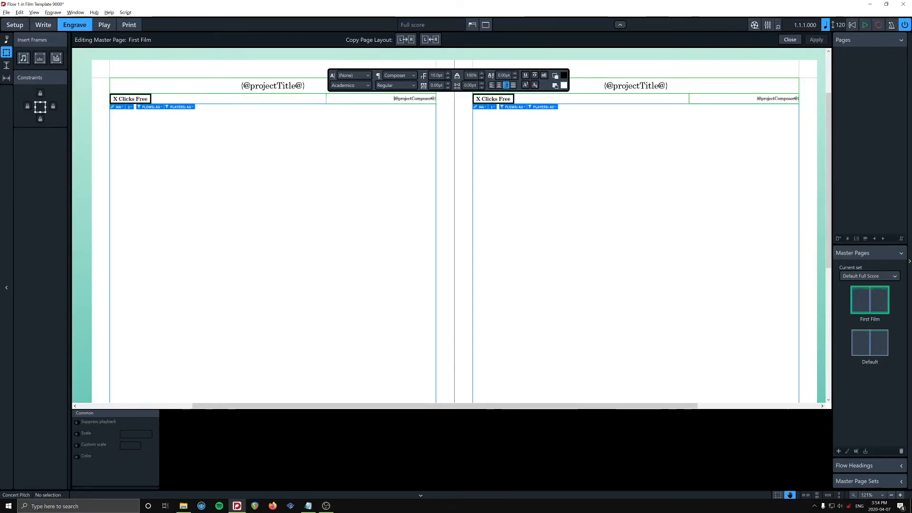
pyautogui.write('Music by')
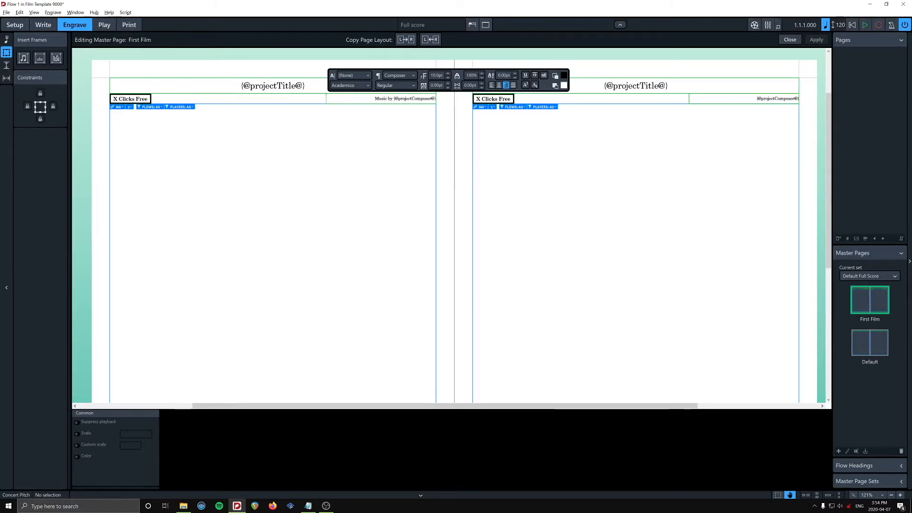
pyautogui.hotkey('shift', 'End')
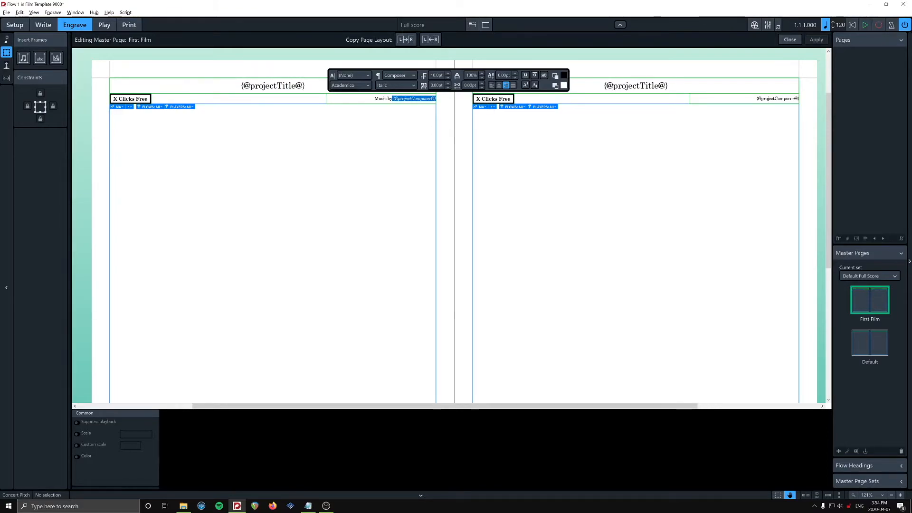
pyautogui.press('Escape')
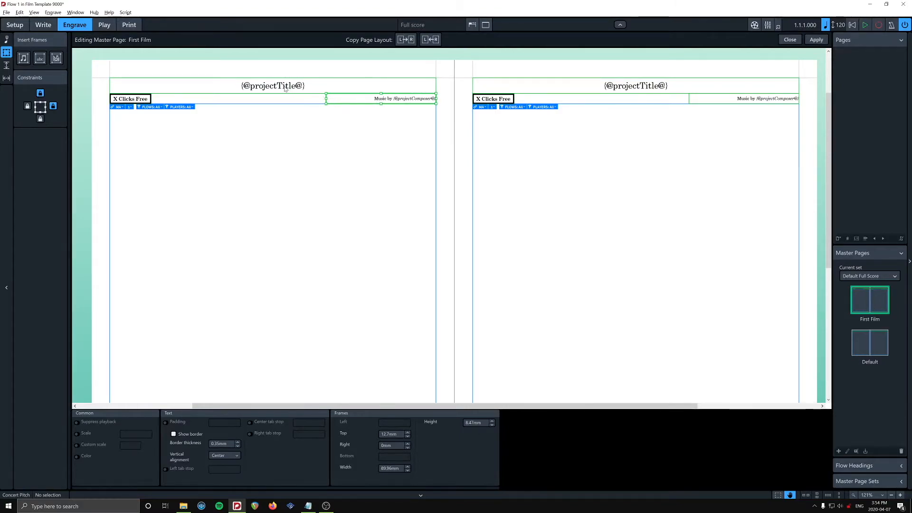
pyautogui.press('Escape')
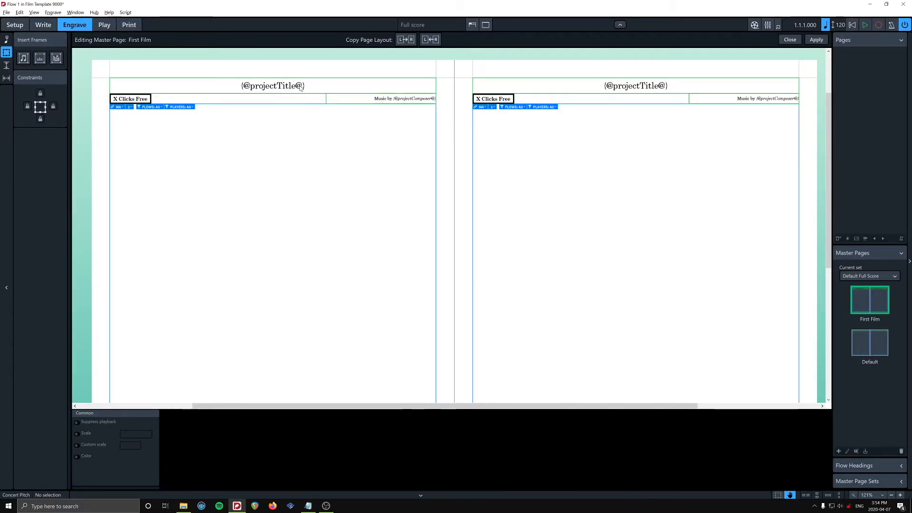
# Insert the project subtitle token on a new line below the project title token on the left page.
pyautogui.doubleClick(301, 87)
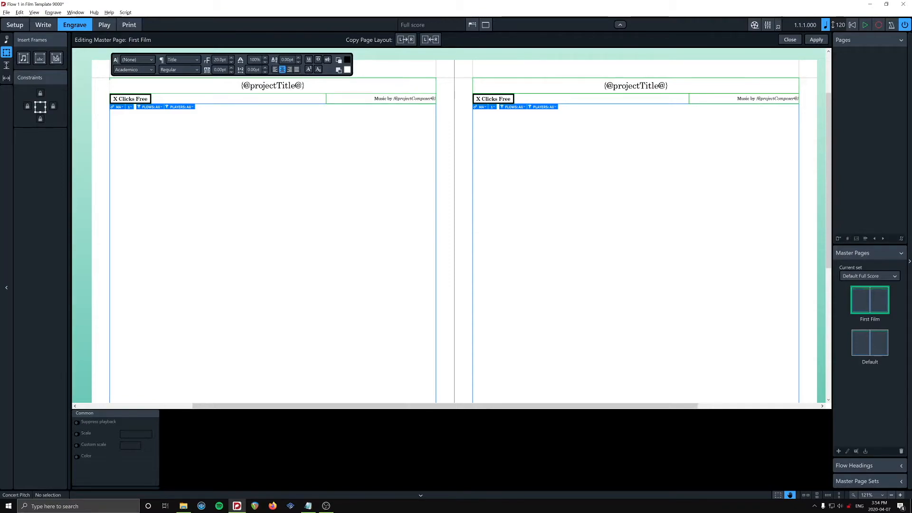
pyautogui.press('Return')
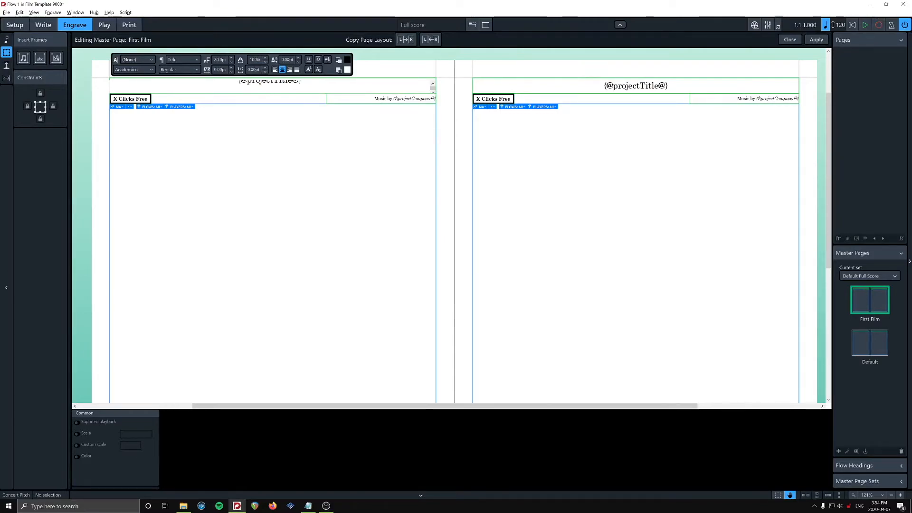
pyautogui.rightClick(271, 91)
pyautogui.moveTo(297, 97)
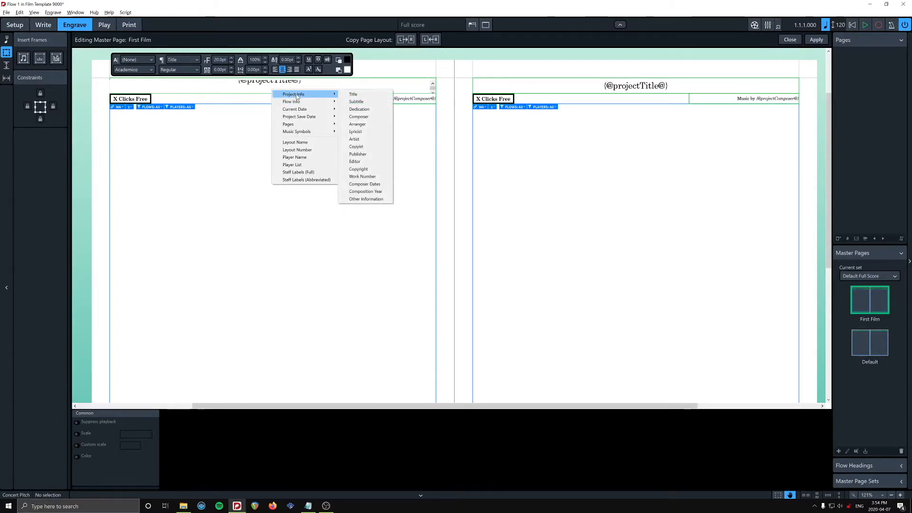
pyautogui.click(355, 102)
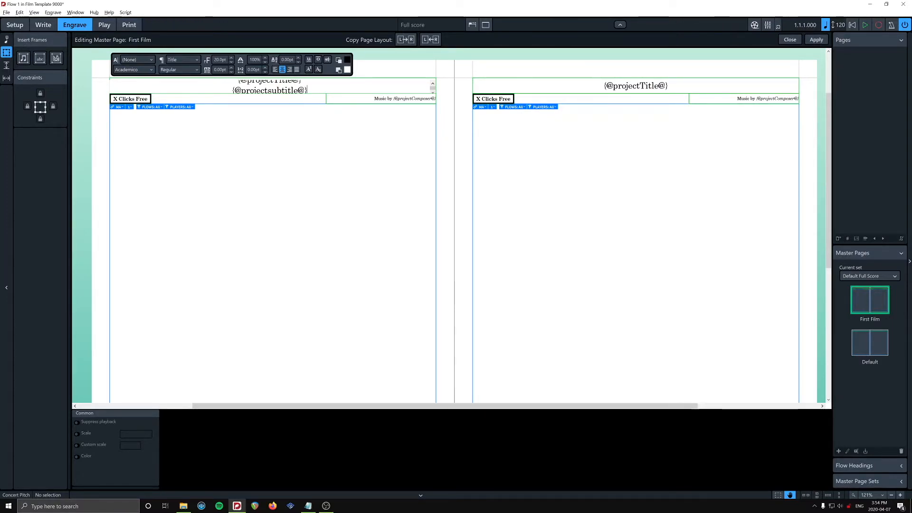
# Reduce the project subtitle token's font size to 14 pt.
pyautogui.hotkey('ctrl', 'shift', 'Left')
pyautogui.hotkey('ctrl', 'shift', 'Left')
pyautogui.hotkey('ctrl', 'shift', 'Left')
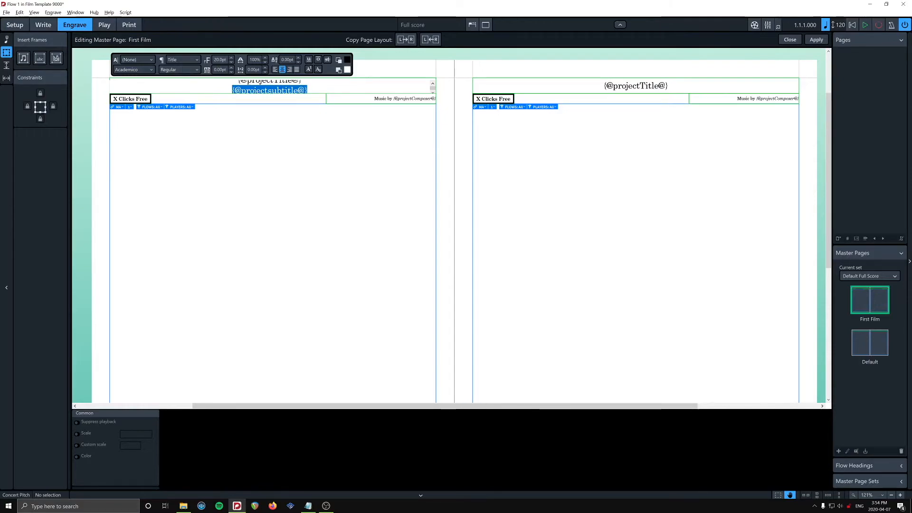
pyautogui.click(231, 62)
pyautogui.click(231, 63)
pyautogui.click(231, 62)
pyautogui.click(232, 62)
pyautogui.click(231, 62)
pyautogui.click(231, 63)
pyautogui.click(296, 92)
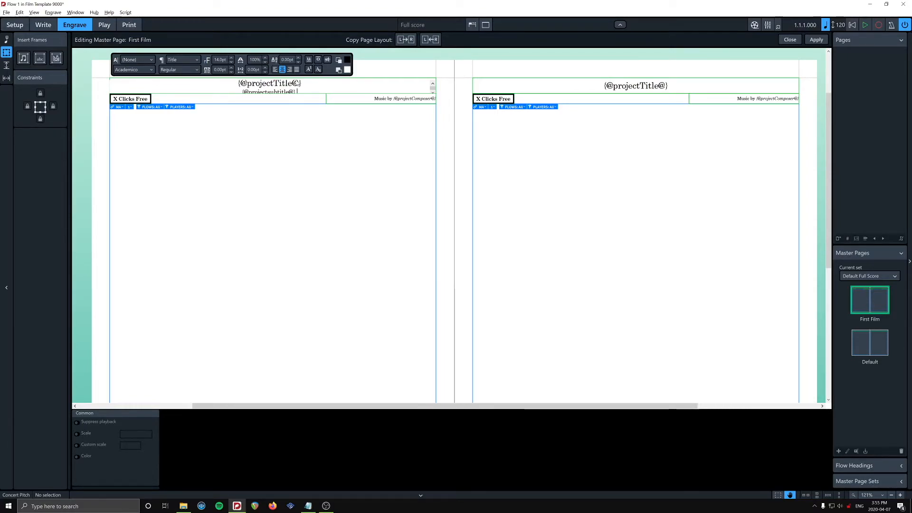
pyautogui.write('v2')
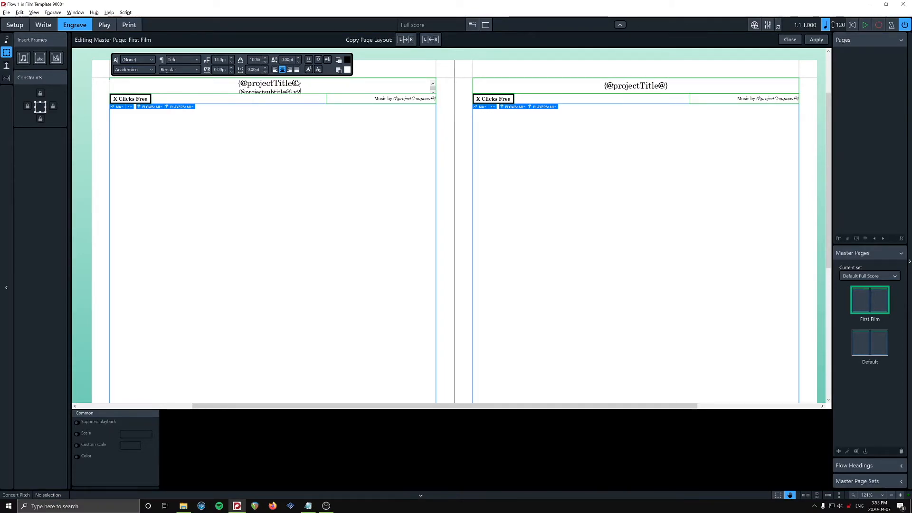
pyautogui.press('BackSpace')
pyautogui.press('BackSpace')
# Insert the project save date token in year-month-day format (2020-04-07) after the subtitle token.
pyautogui.rightClick(307, 93)
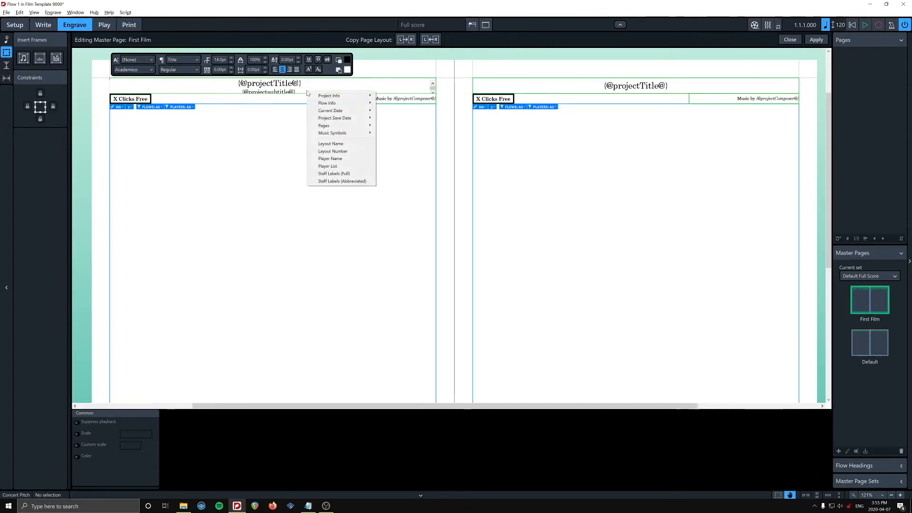
pyautogui.moveTo(356, 121)
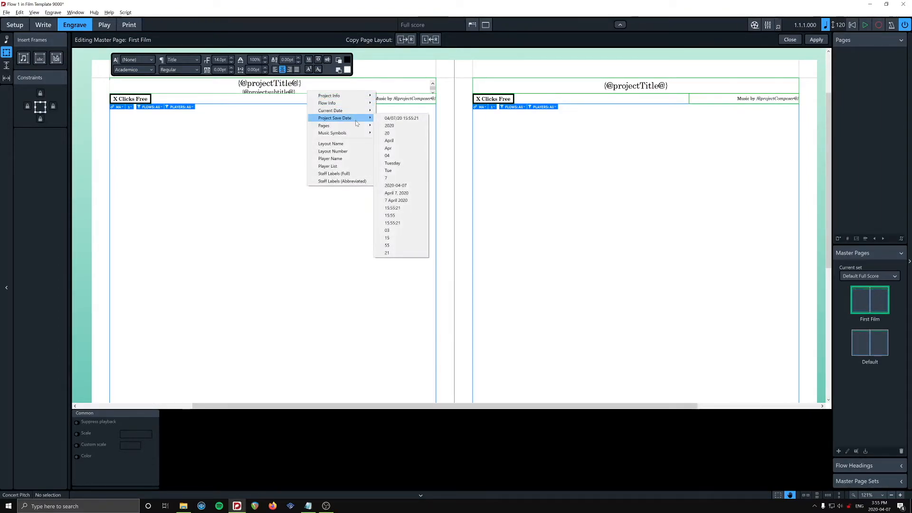
pyautogui.click(399, 186)
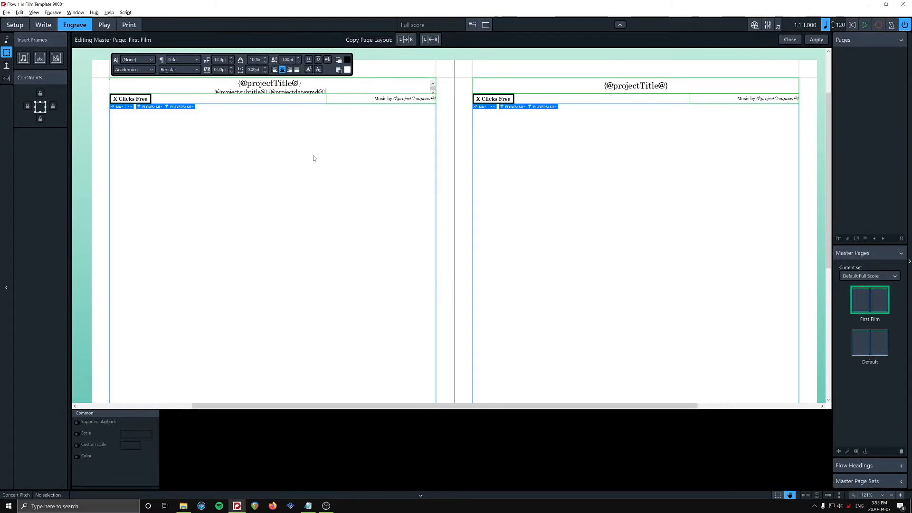
pyautogui.press('Escape')
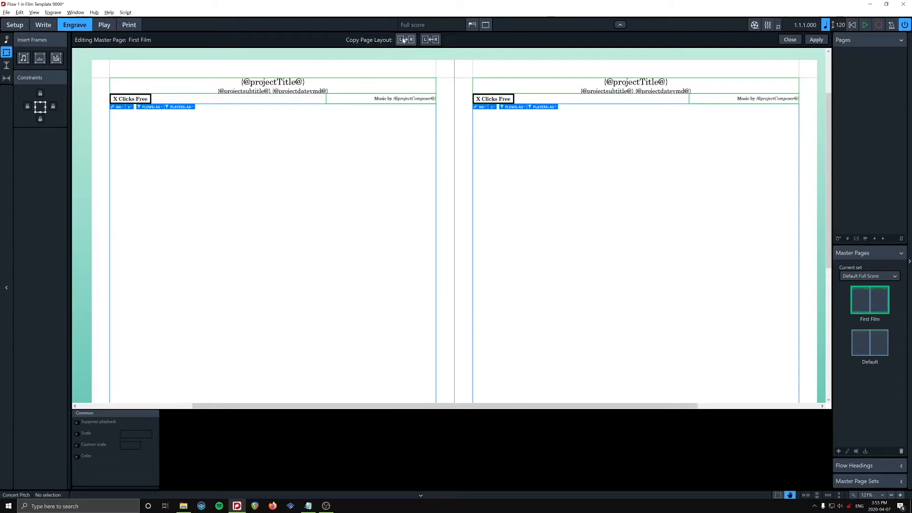
# Close the First Film master page to see its changes in the score, and reopen it for editing.
pyautogui.click(797, 40)
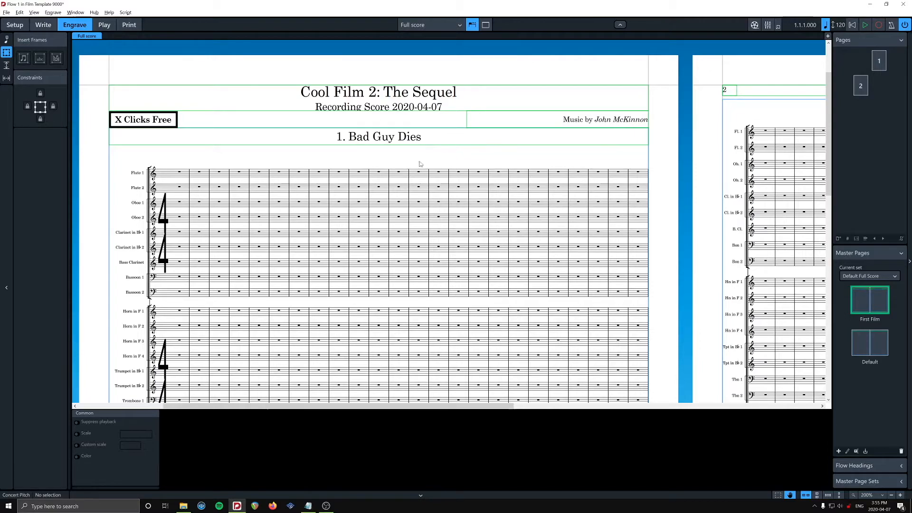
pyautogui.doubleClick(860, 298)
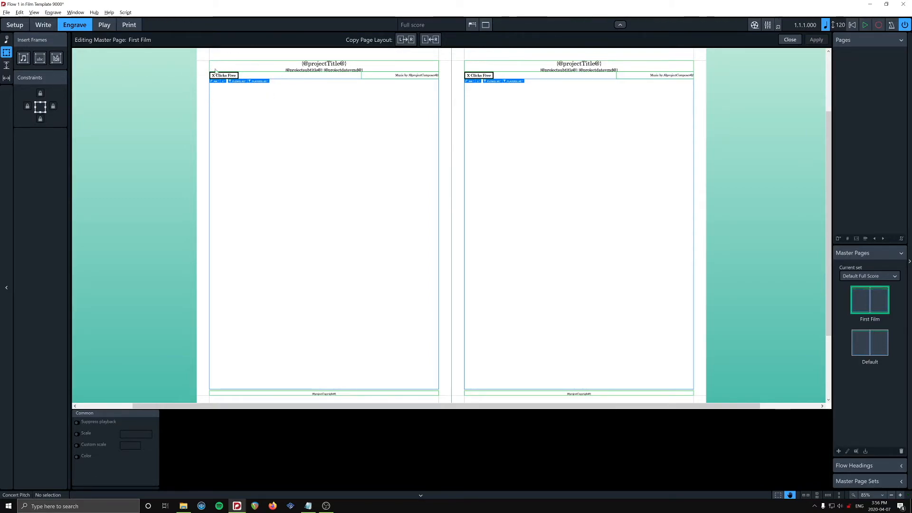
pyautogui.moveTo(271, 101); pyautogui.dragTo(279, 141)
pyautogui.press('z')
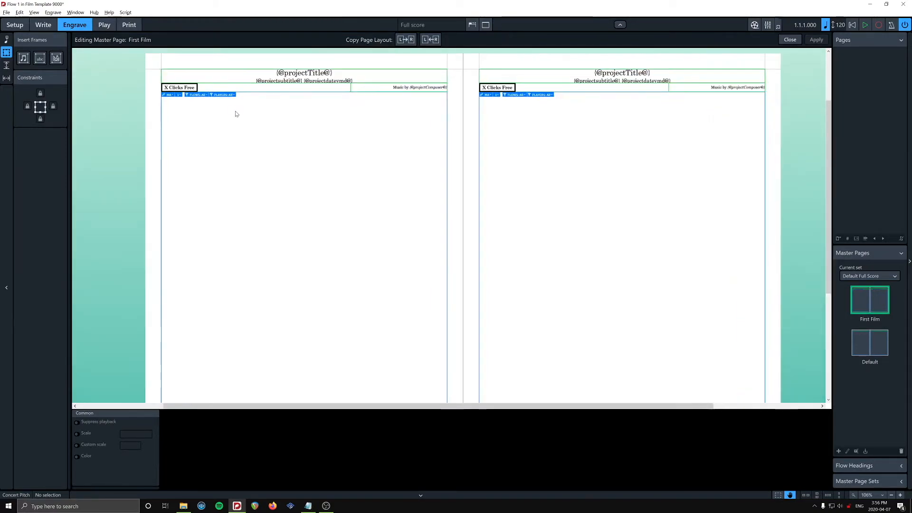
pyautogui.press('z')
pyautogui.moveTo(216, 115); pyautogui.dragTo(278, 158)
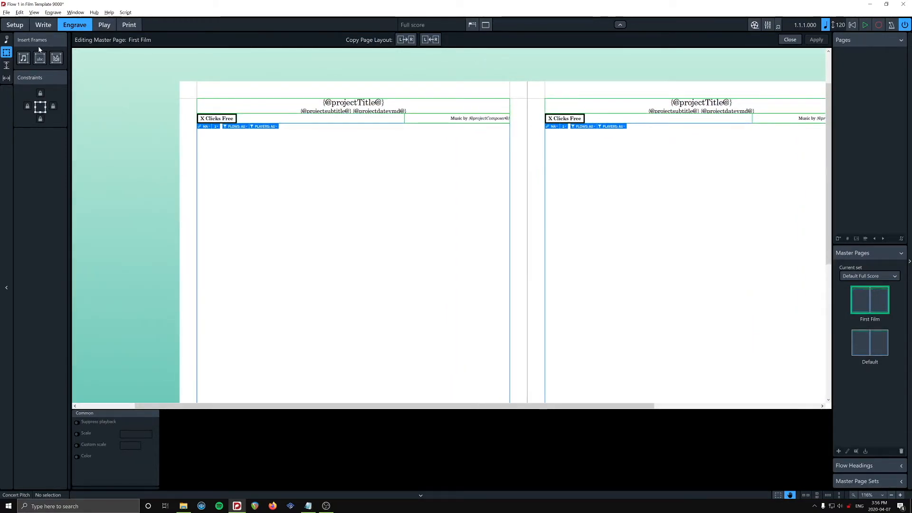
# Draw a text frame inside the left page's music frame and enter "C Score" in it.
pyautogui.click(40, 58)
pyautogui.moveTo(212, 150); pyautogui.dragTo(295, 185)
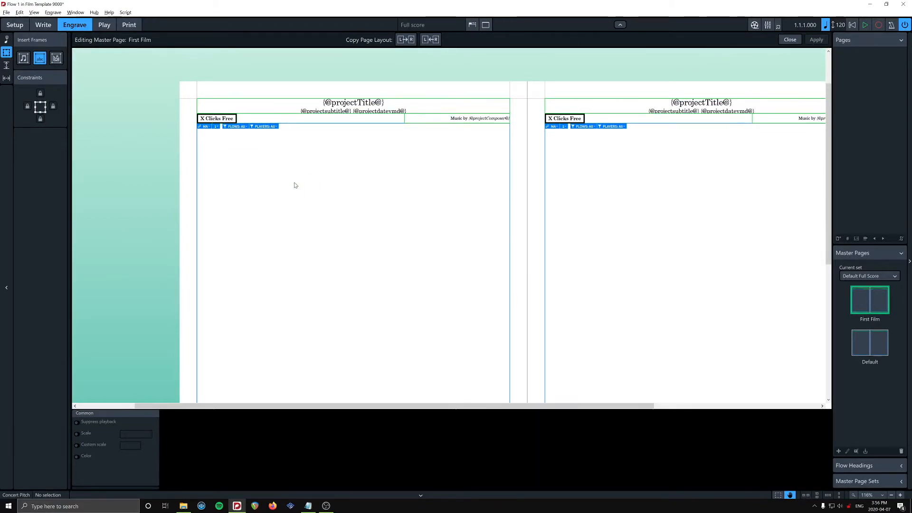
pyautogui.doubleClick(231, 167)
pyautogui.write('c seore')
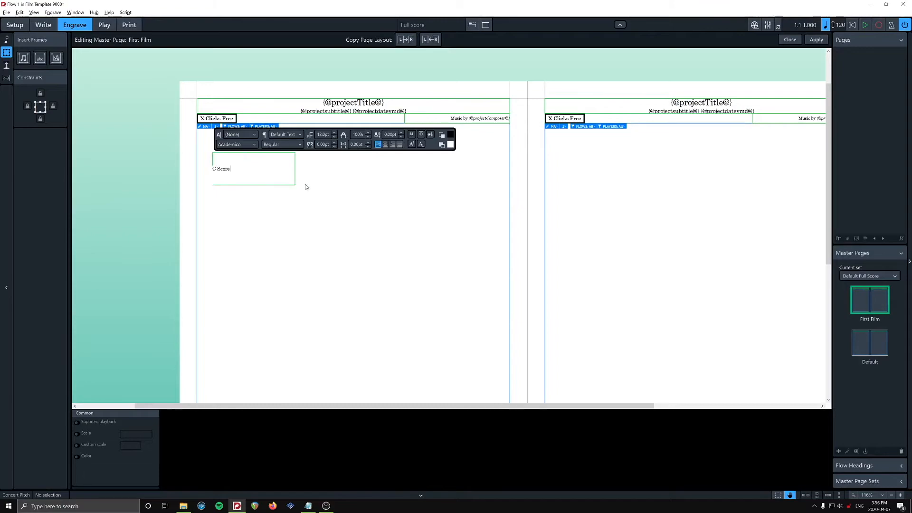
pyautogui.press('Escape')
# Shrink the "C Score" frame around its text and move it to the left page's upper-left margin corner, at 0 mm left and top.
pyautogui.moveTo(295, 187); pyautogui.dragTo(237, 171)
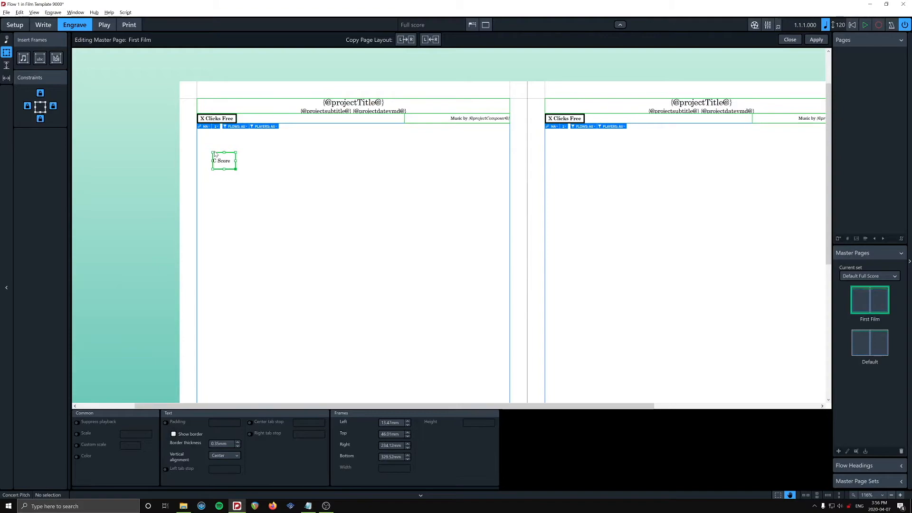
pyautogui.moveTo(218, 153); pyautogui.dragTo(200, 97)
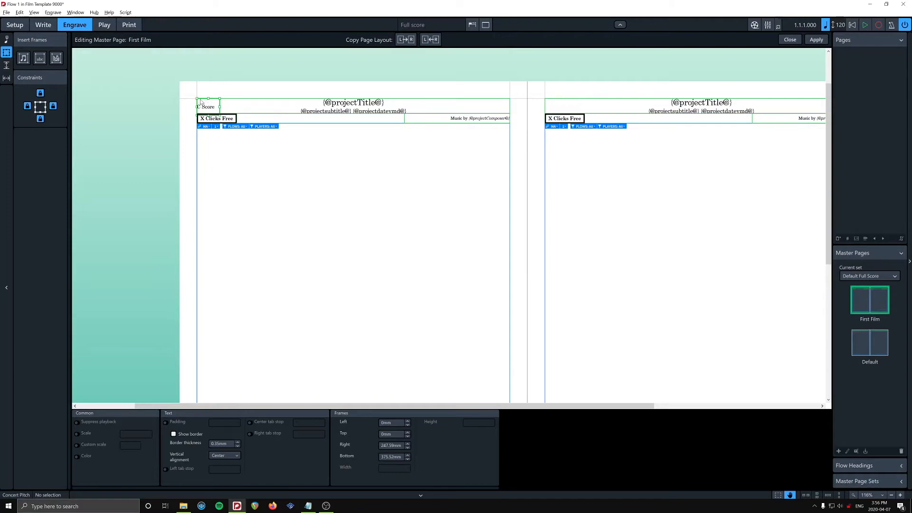
pyautogui.click(248, 117)
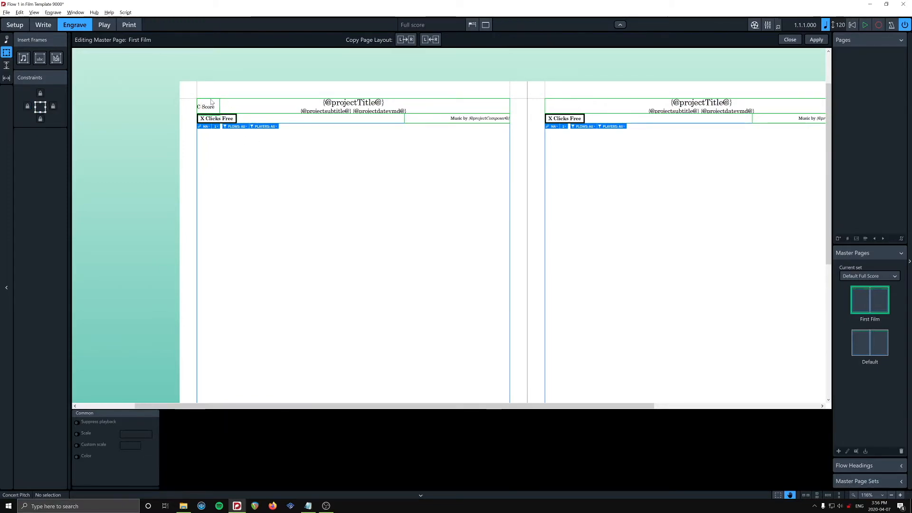
# Try moving the title frame's left edge inward to about 47 mm, and return it to 0 mm.
pyautogui.click(200, 102)
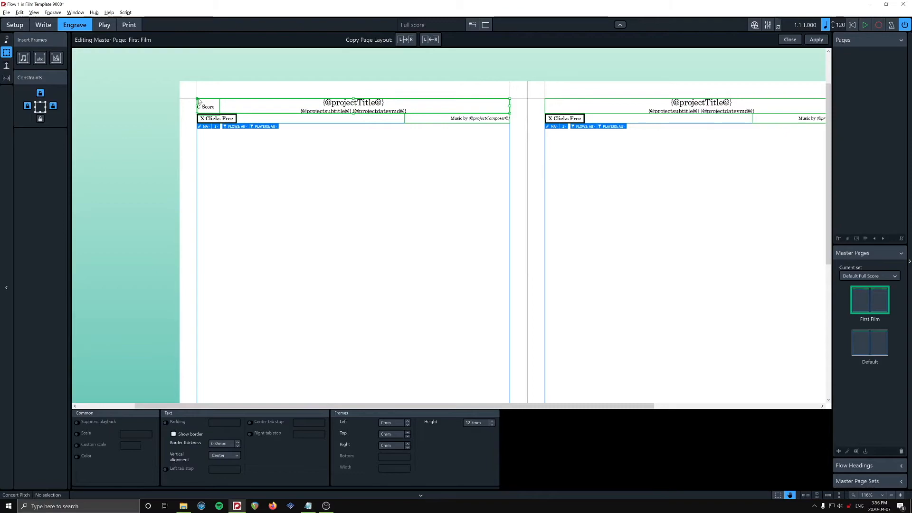
pyautogui.moveTo(198, 101); pyautogui.dragTo(253, 102)
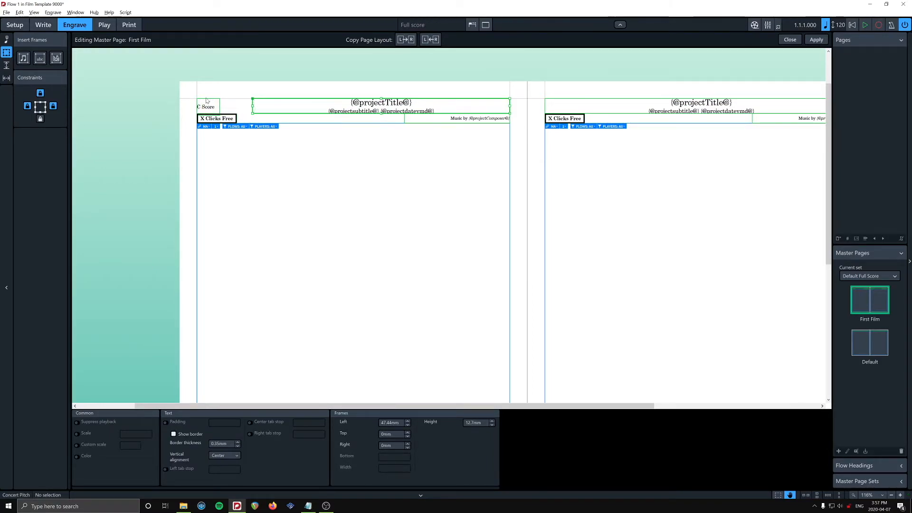
pyautogui.click(203, 100)
pyautogui.click(254, 101)
pyautogui.moveTo(254, 102); pyautogui.dragTo(199, 105)
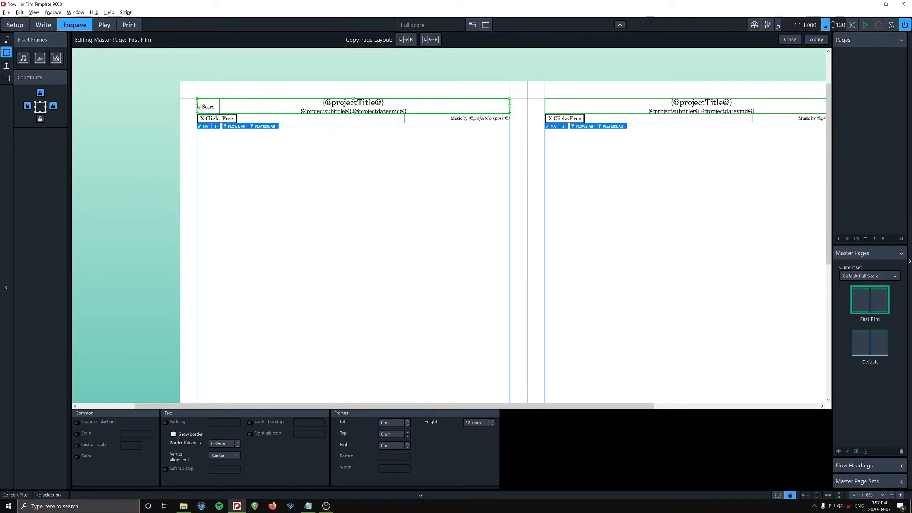
# Try moving the title frame's left edge to about 22 mm to clear the "C Score" frame, and undo it.
pyautogui.click(221, 108)
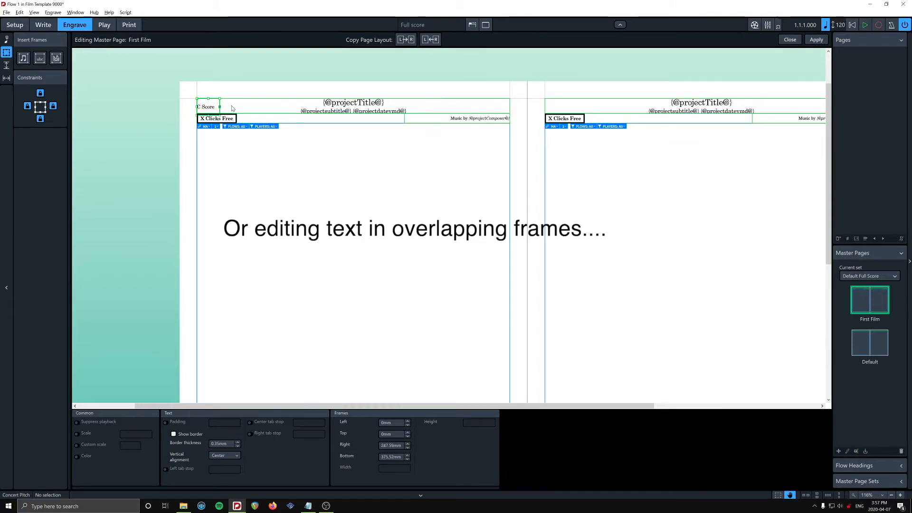
pyautogui.moveTo(230, 109); pyautogui.dragTo(223, 107)
pyautogui.click(202, 108)
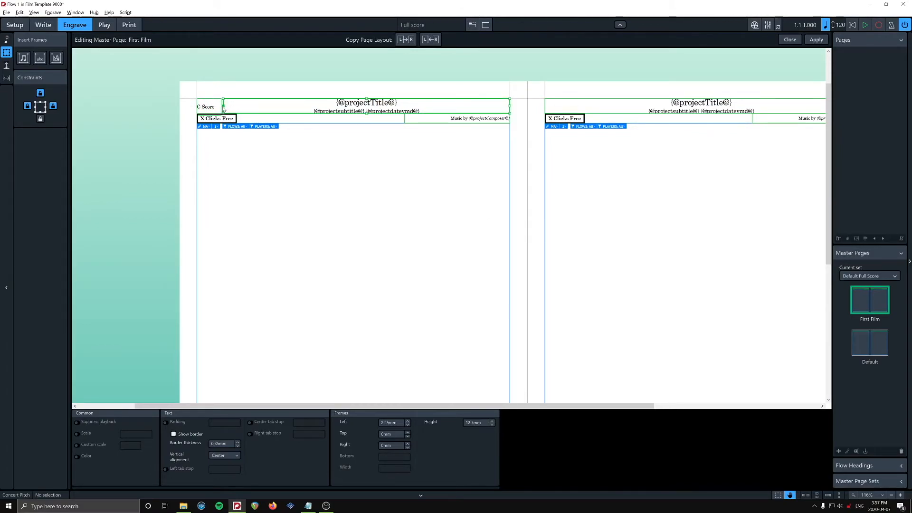
pyautogui.hotkey('ctrl', 'z')
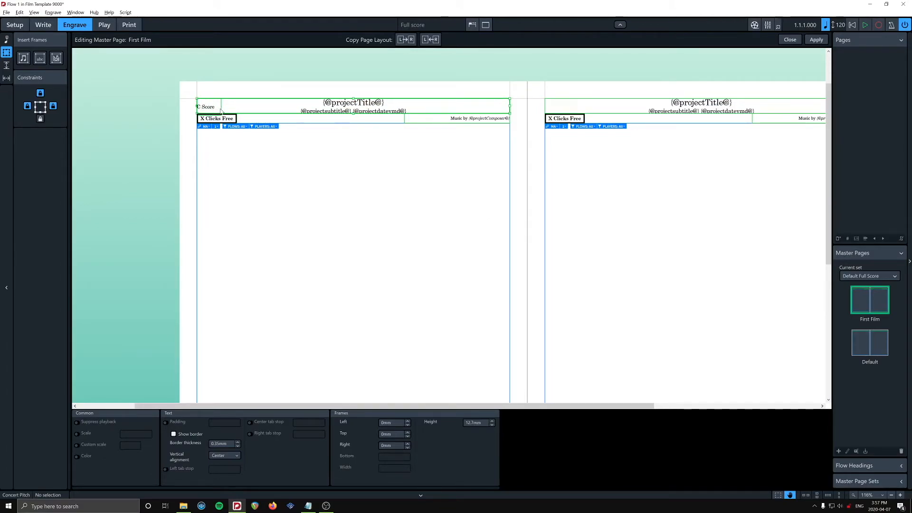
# Shorten the "C Score" frame from below so it ends above the "X Clicks Free" box, with a bottom offset of 381 mm.
pyautogui.click(220, 110)
pyautogui.moveTo(220, 110); pyautogui.dragTo(221, 110)
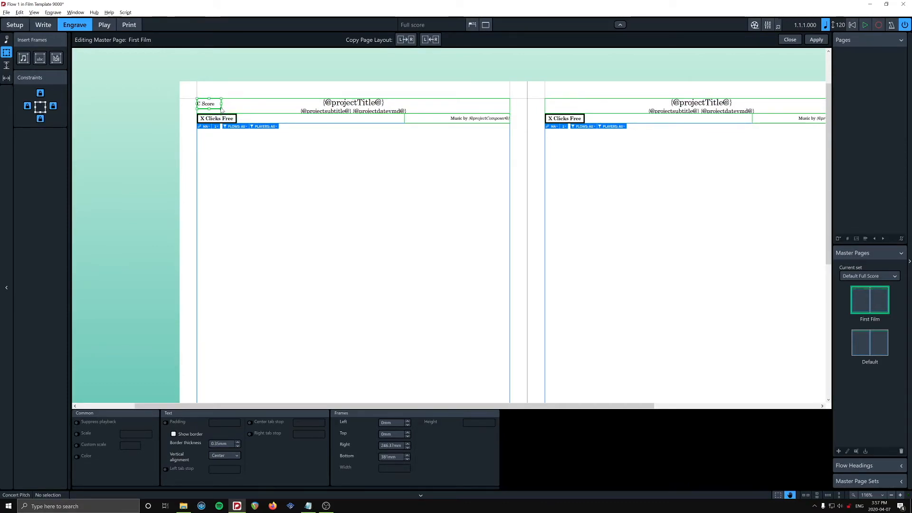
pyautogui.click(287, 170)
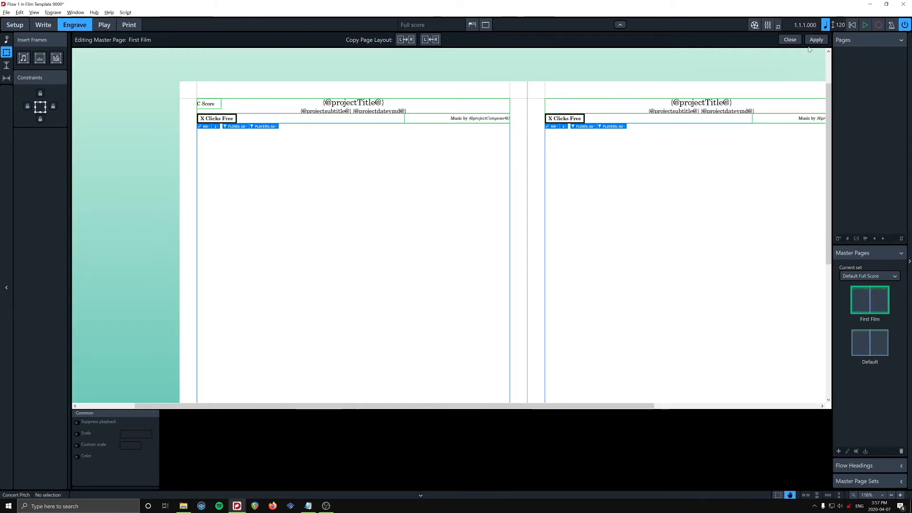
# Copy the left page layout to the right page, apply the changes and close the First Film master page.
pyautogui.click(405, 40)
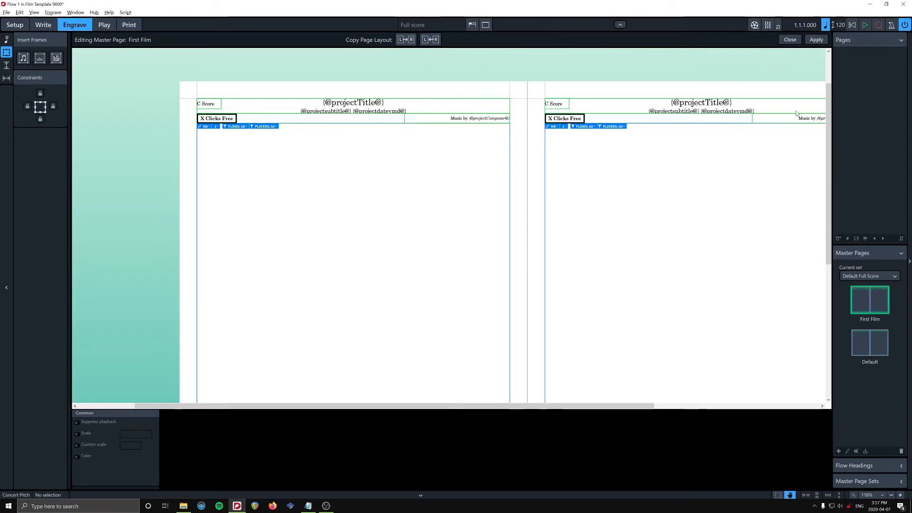
pyautogui.click(815, 40)
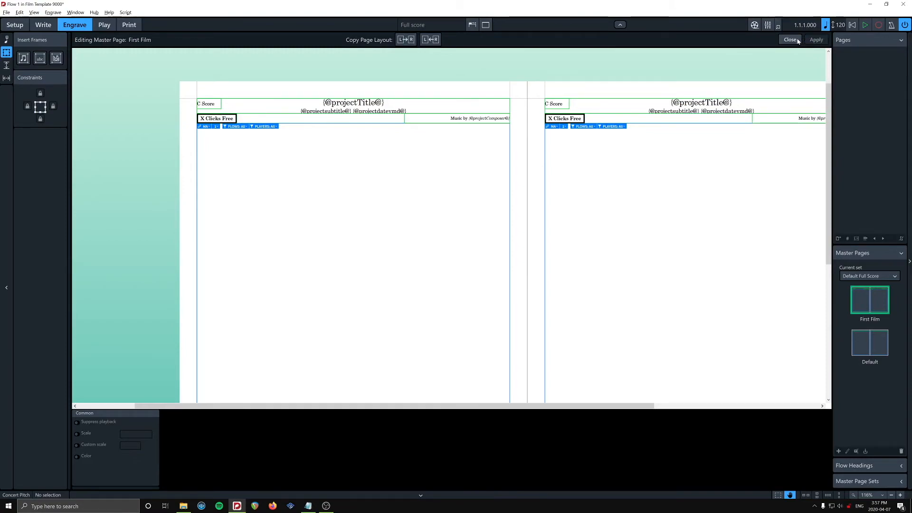
pyautogui.click(790, 40)
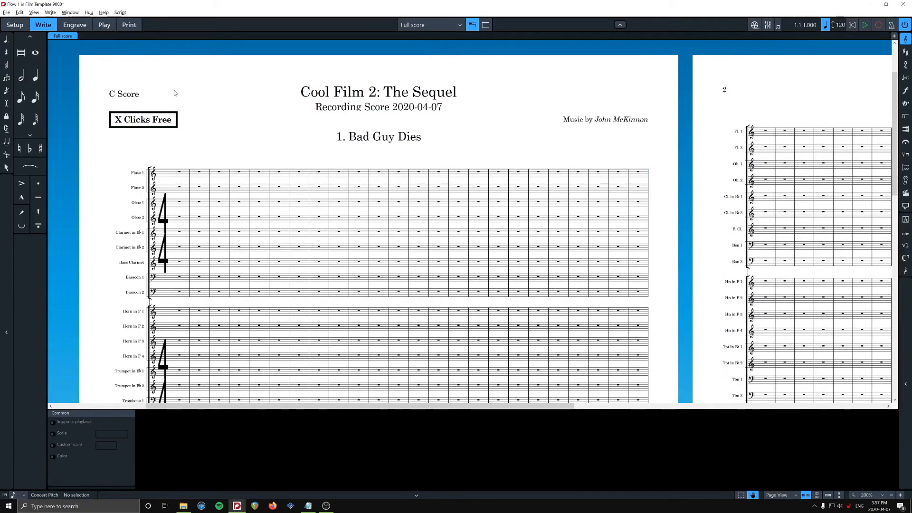
# Check the score header, return to Engrave mode and examine which master pages pages 1 and 2 use.
pyautogui.scroll(-3, 174, 93)
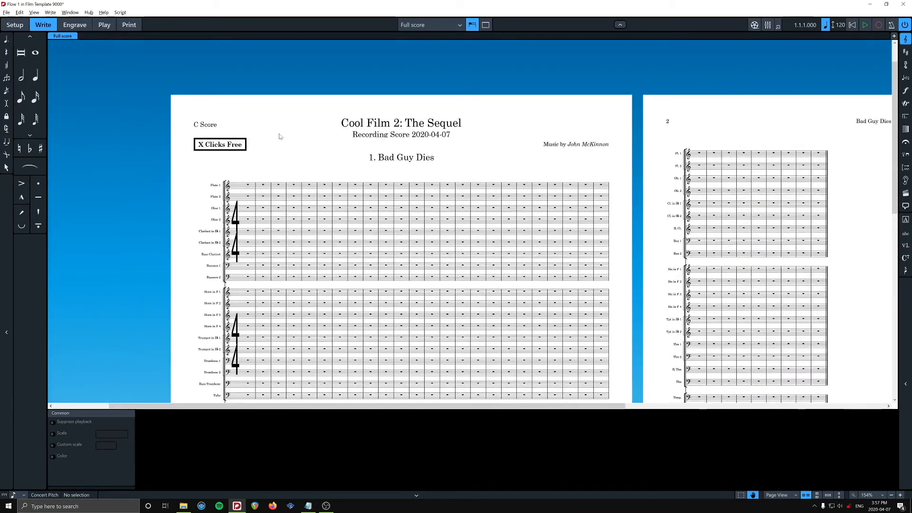
pyautogui.click(75, 24)
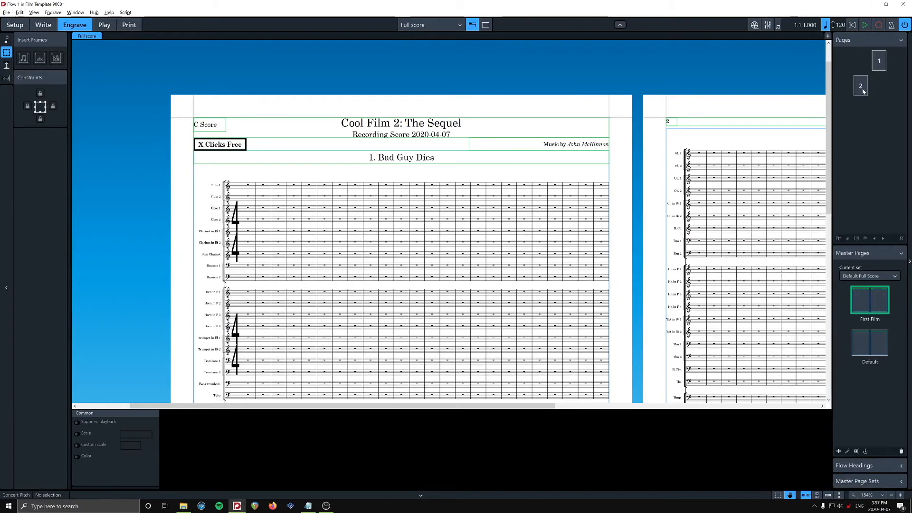
pyautogui.click(878, 68)
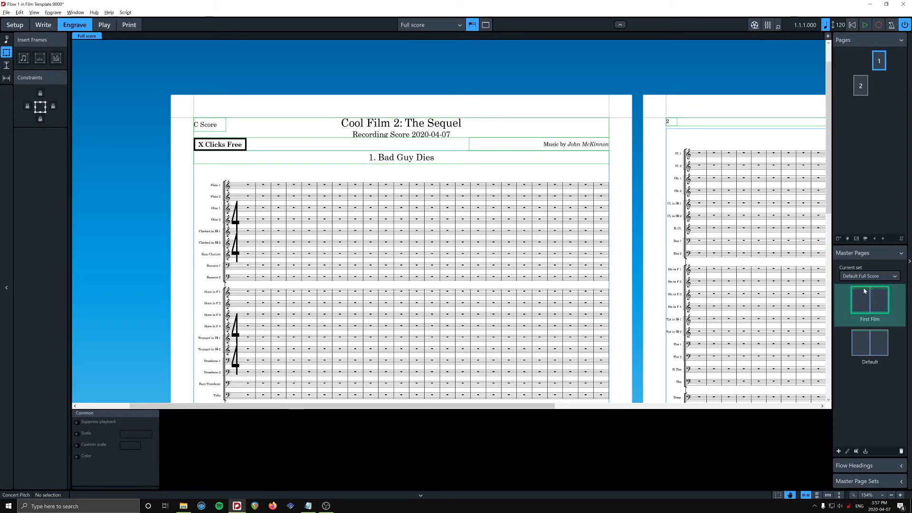
pyautogui.click(858, 86)
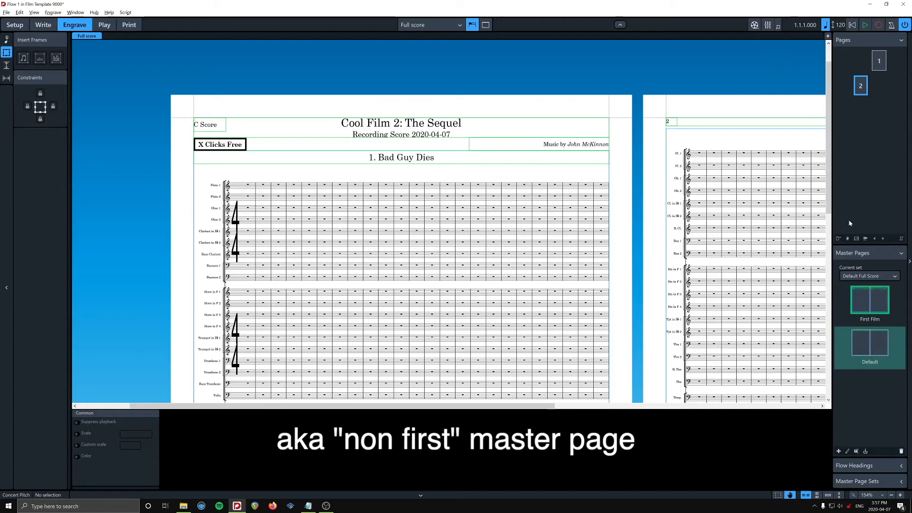
# Examine the page number change options for page 2 and leave them without applying anything.
pyautogui.rightClick(861, 87)
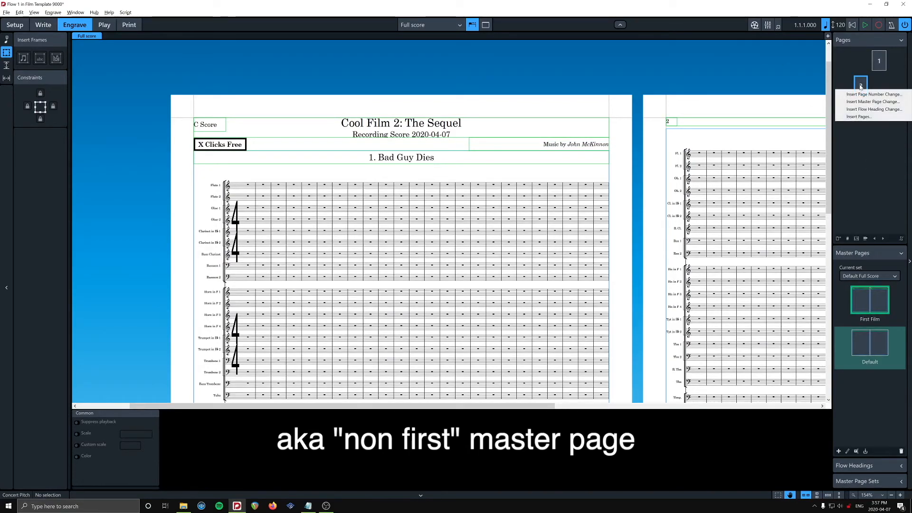
pyautogui.click(873, 95)
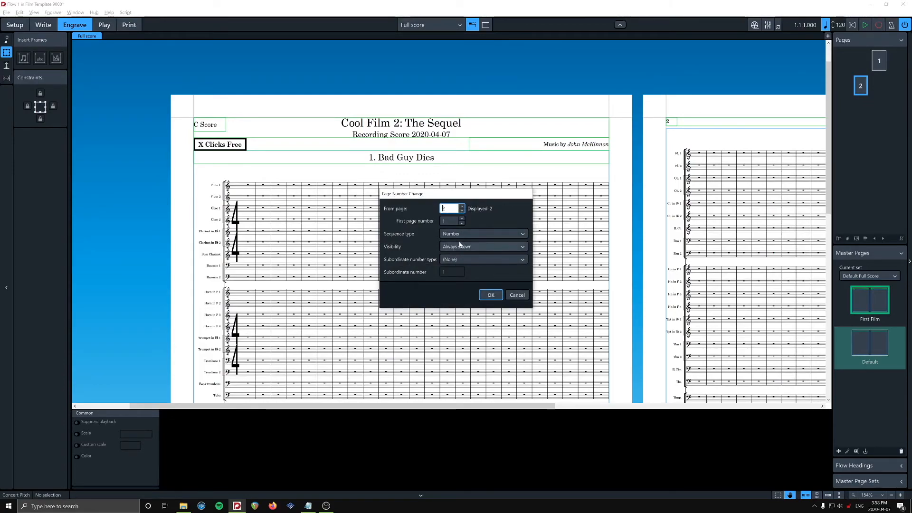
pyautogui.click(517, 295)
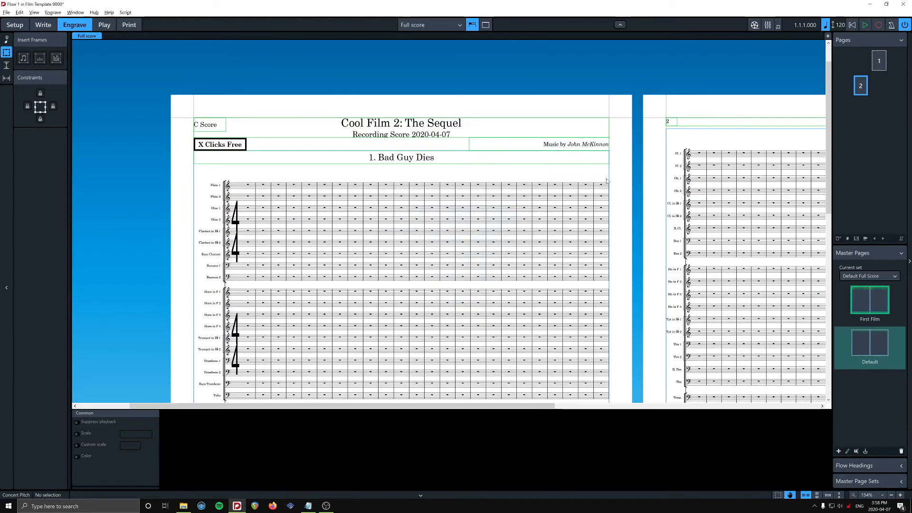
# Insert a master page change from page 2 onwards using the First Film master page.
pyautogui.rightClick(860, 87)
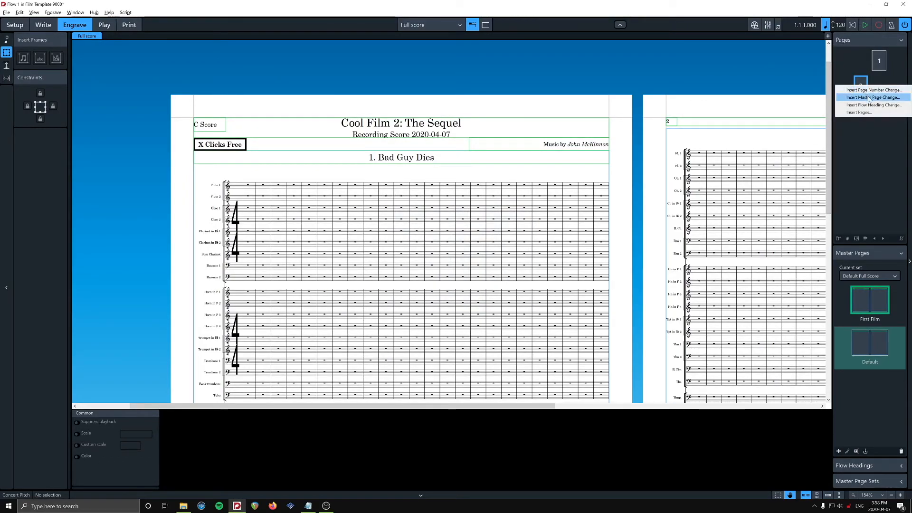
pyautogui.click(868, 97)
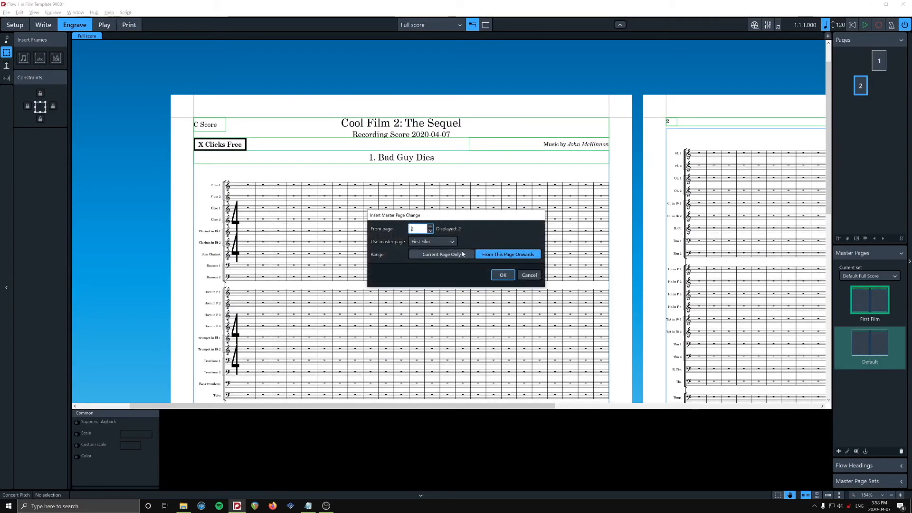
pyautogui.click(450, 243)
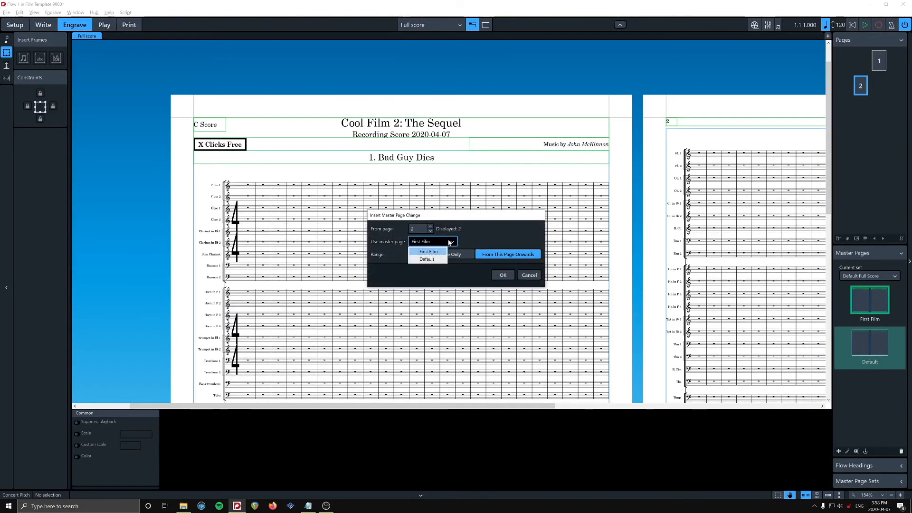
pyautogui.click(437, 252)
pyautogui.click(501, 275)
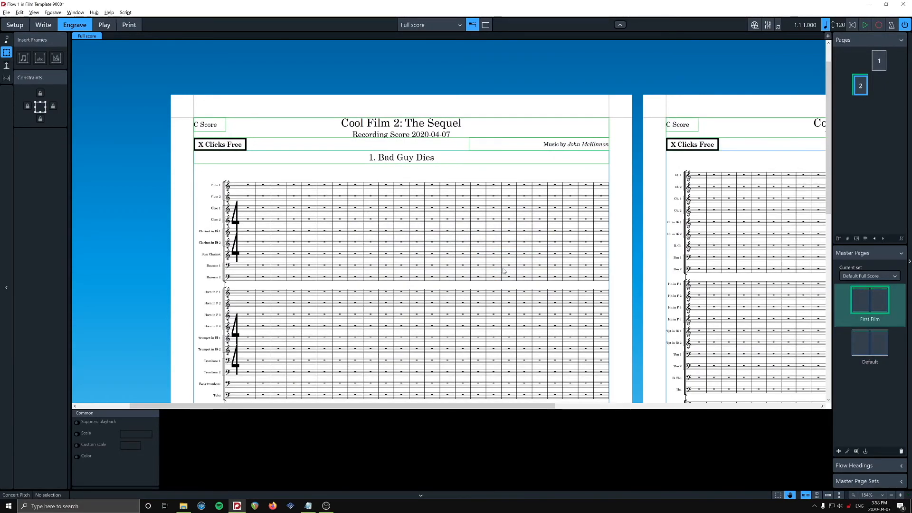
# Examine page 2 with the First Film layout and undo the master page change.
pyautogui.hscroll(-2, 504, 271)
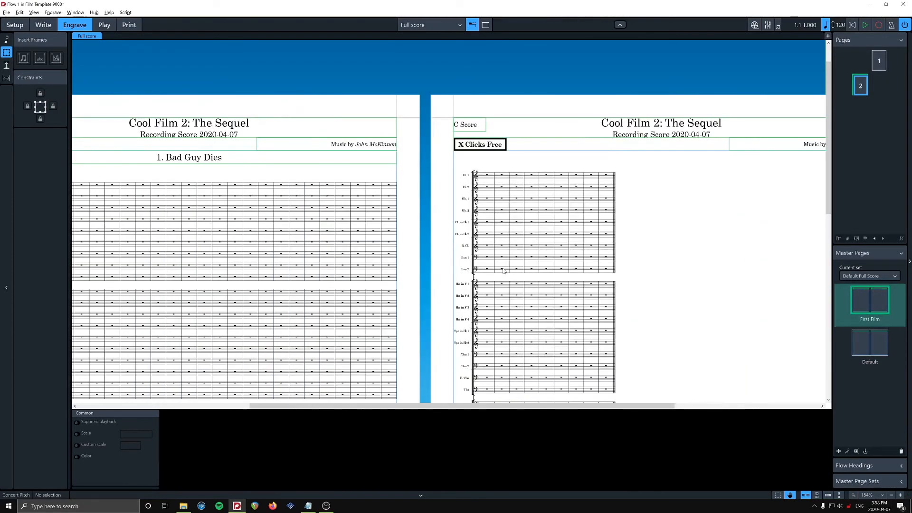
pyautogui.scroll(-4, 498, 183)
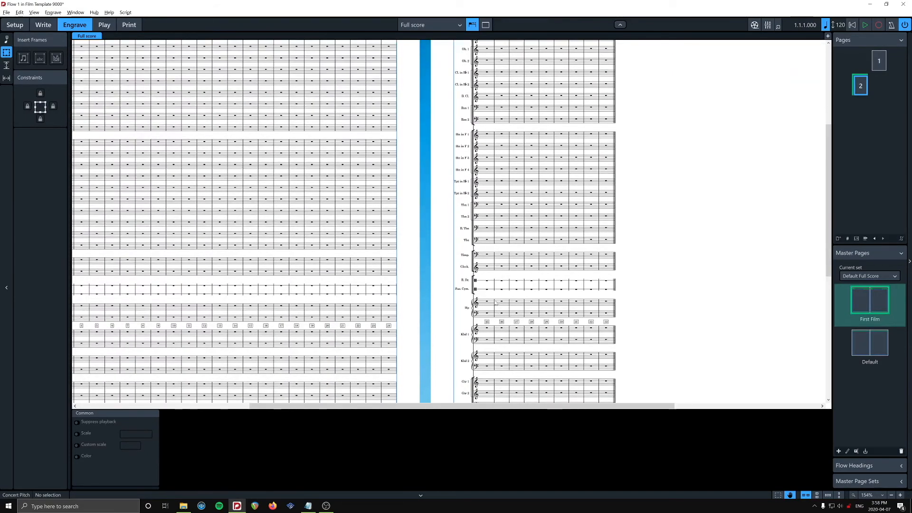
pyautogui.scroll(4, 492, 304)
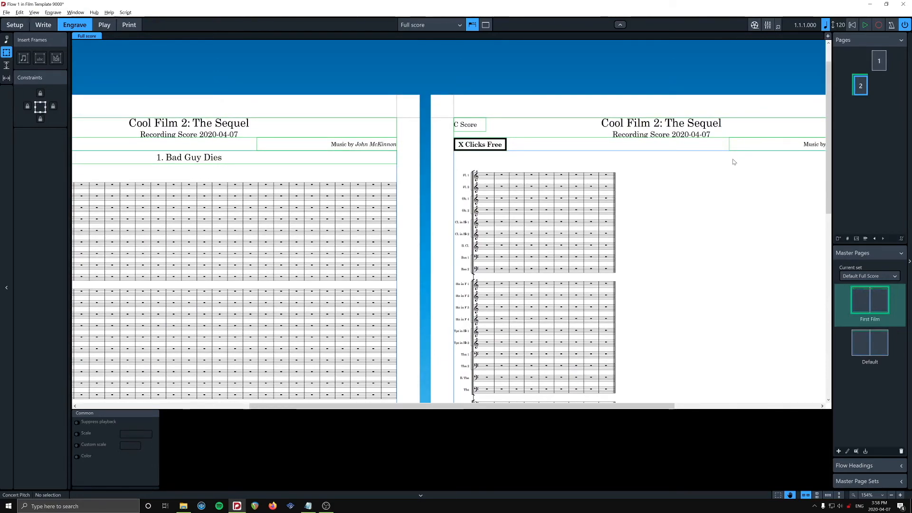
pyautogui.hotkey('ctrl', 'z')
pyautogui.hscroll(-5, 279, 152)
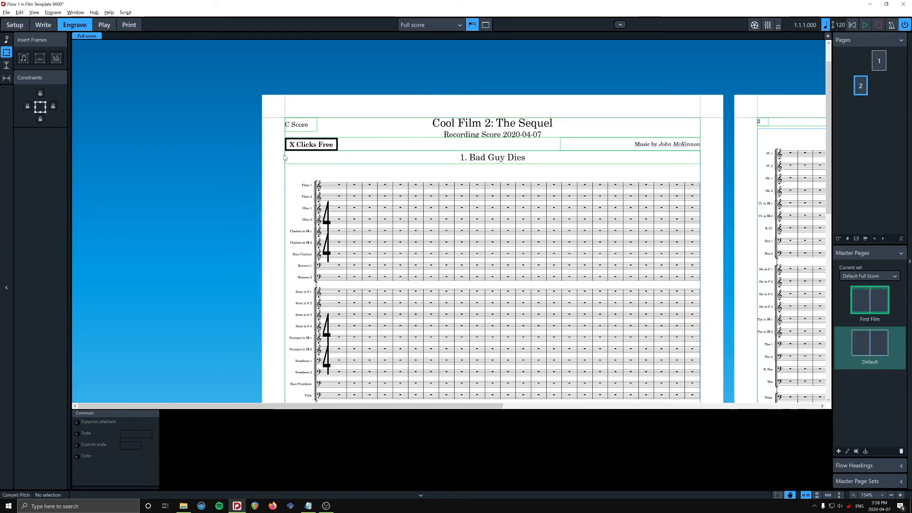
# Change the boxed text on page 1 of the score from "X Clicks Free" to "4 Clicks Free".
pyautogui.press('Return')
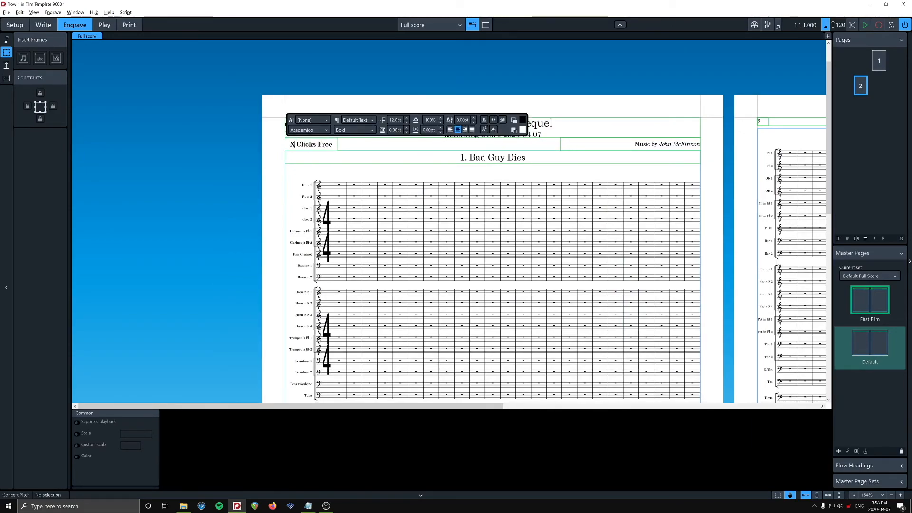
pyautogui.press('Delete')
pyautogui.write('4')
pyautogui.press('Escape')
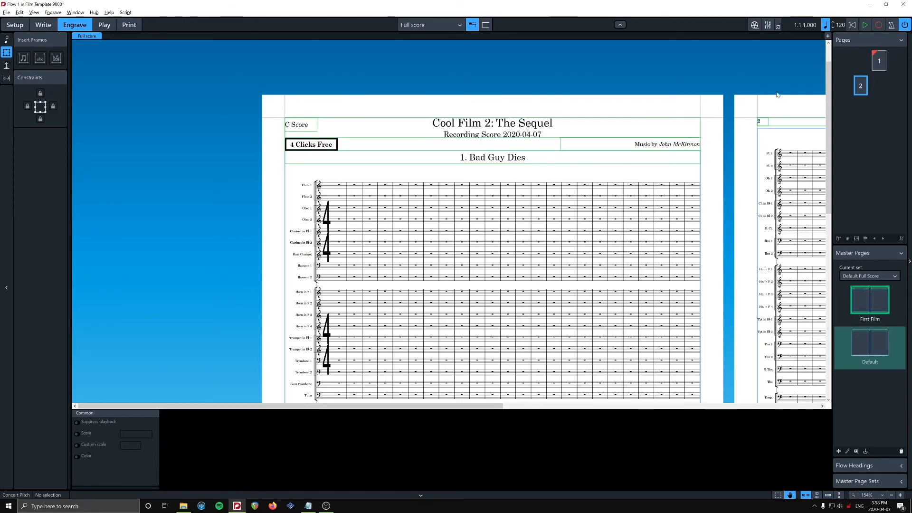